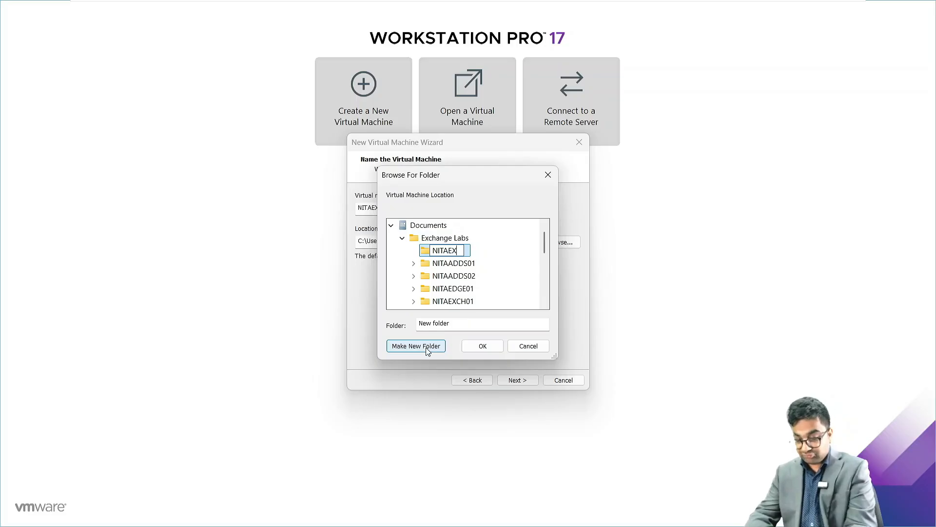
Create the NITAEXCH02 folder under Exchange Labs and confirm it as the VM's location.
text(02)
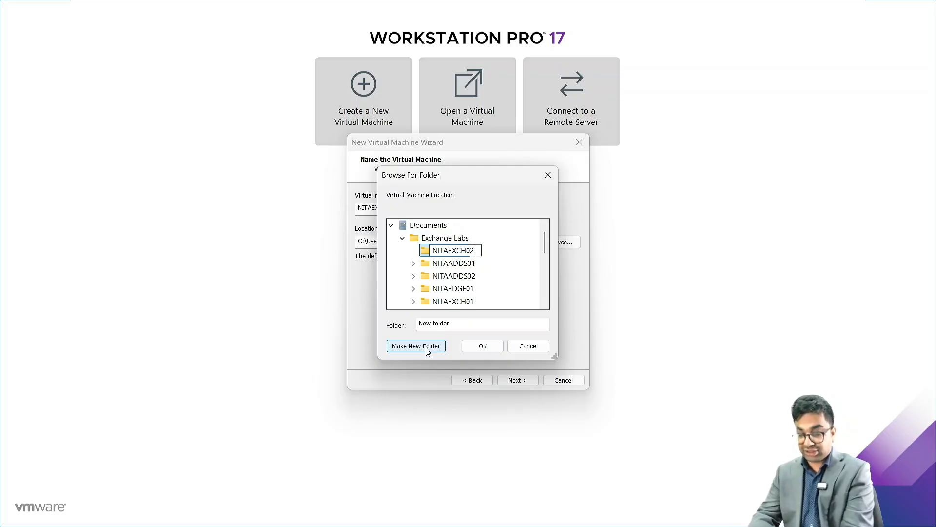
key(Return)
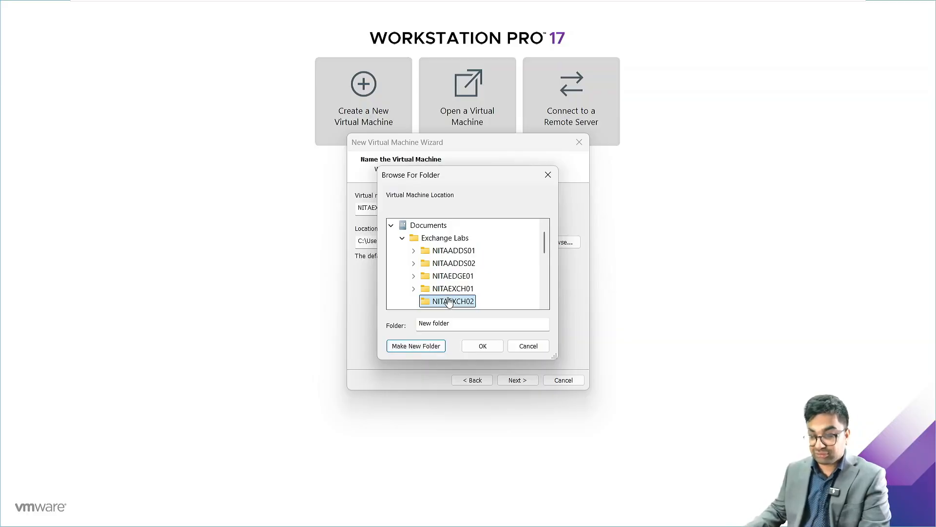
scroll(478, 291, down, 1)
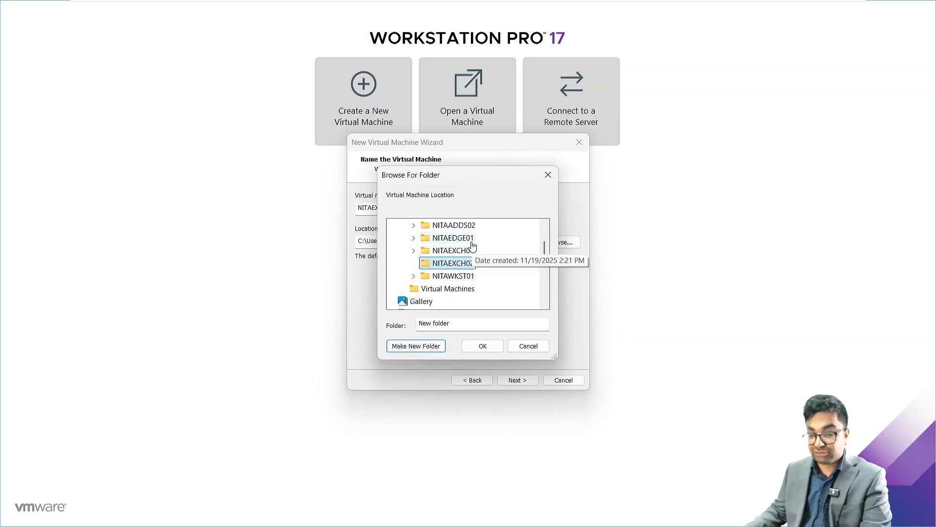
click(483, 345)
click(523, 382)
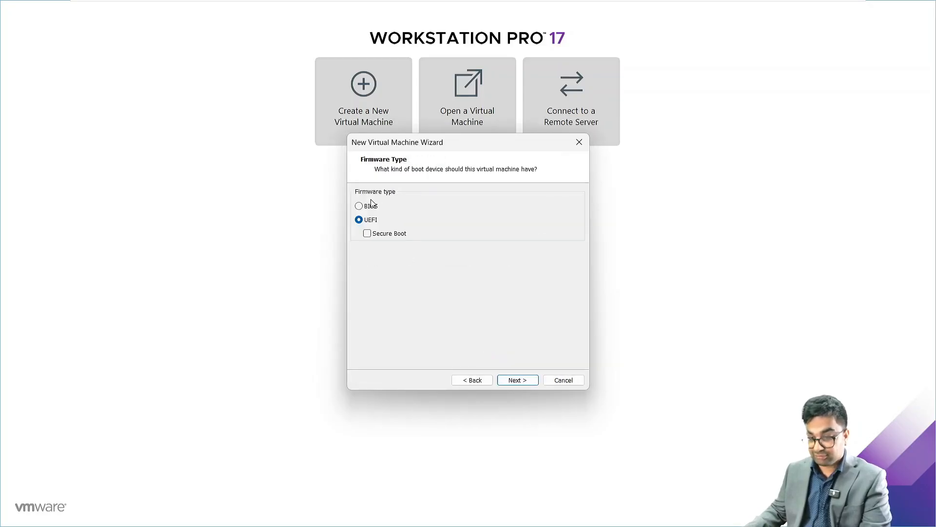
Choose BIOS firmware, 2 cores per processor and 8192 MB of memory.
click(371, 206)
click(518, 381)
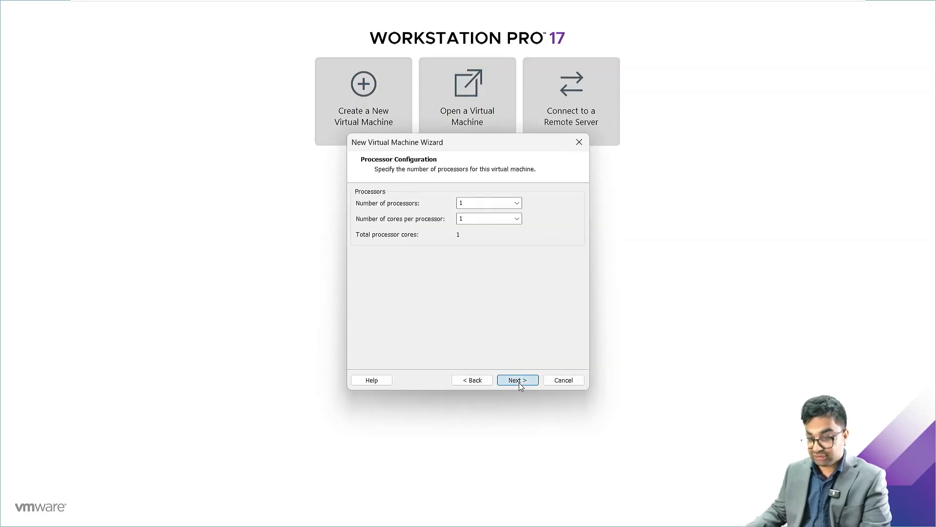
click(517, 218)
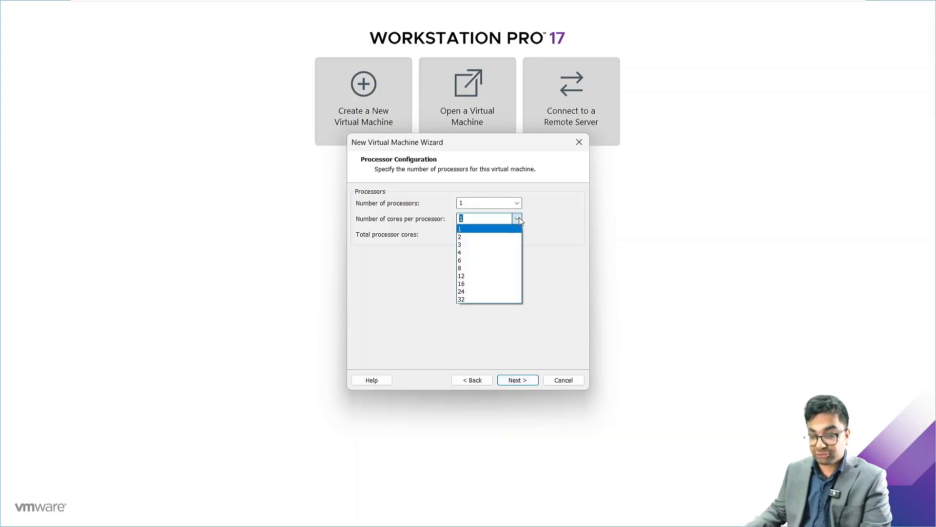
click(471, 234)
click(515, 383)
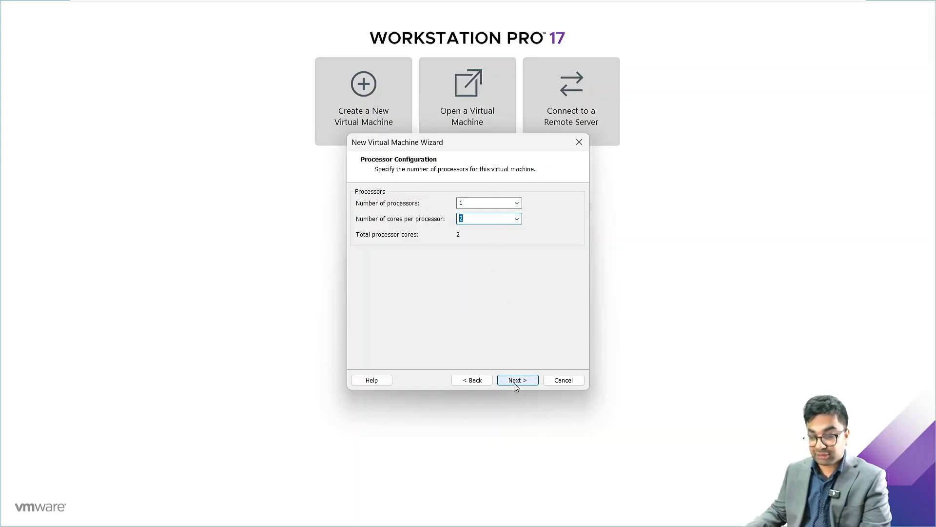
click(387, 248)
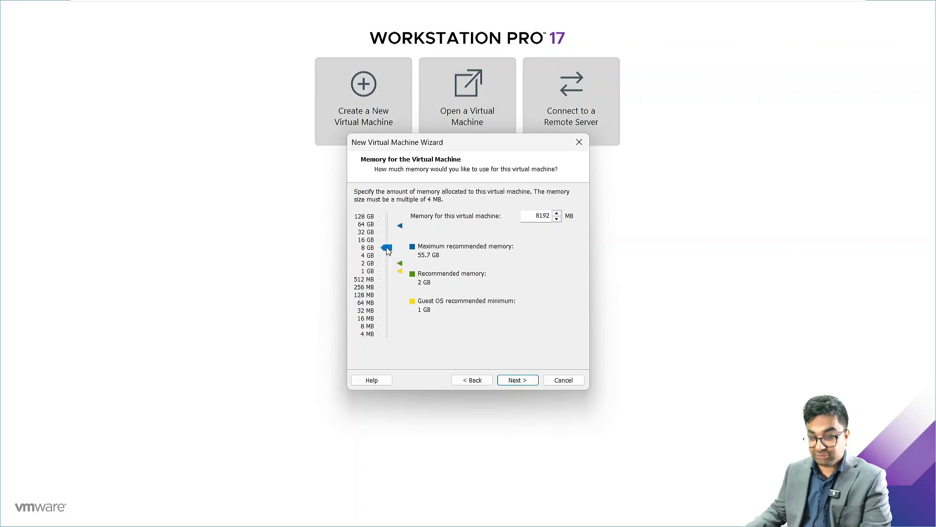
Keep NAT networking and the default I/O controller, and create a new SCSI virtual disk.
click(515, 381)
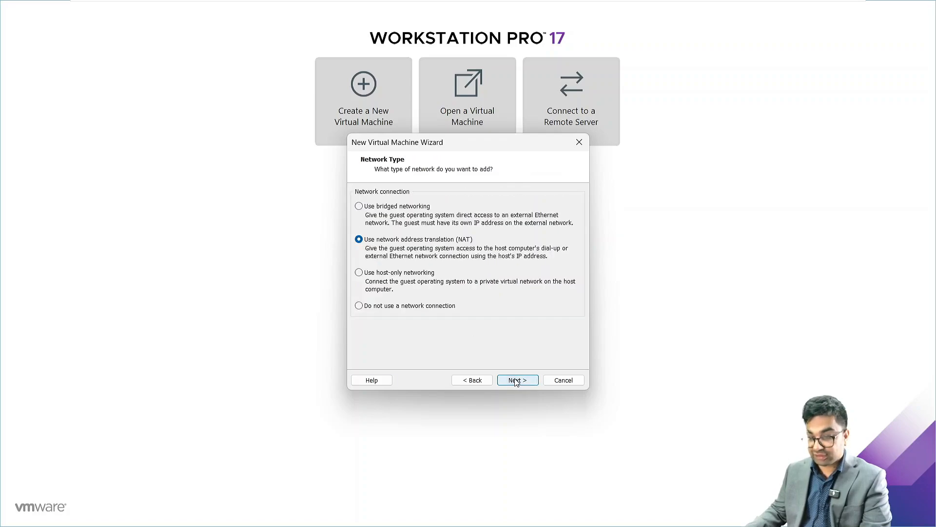
click(515, 382)
click(516, 382)
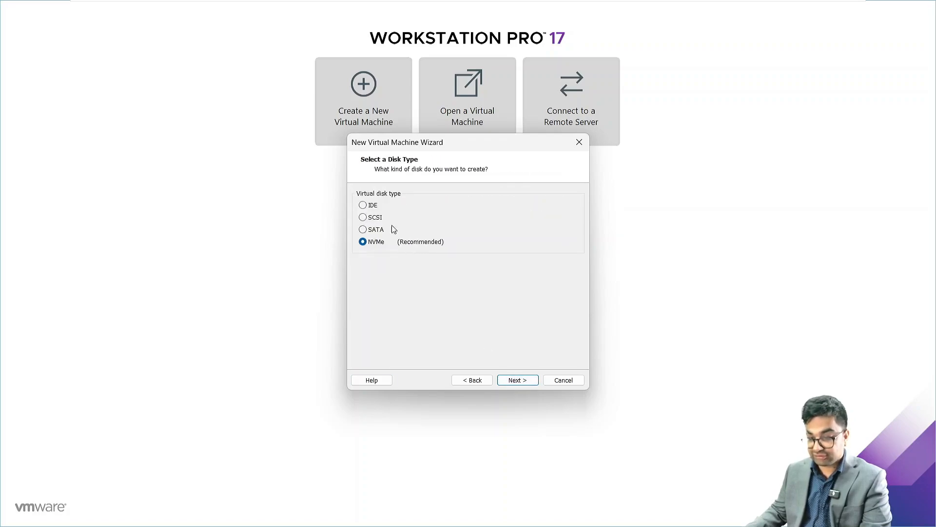
click(375, 217)
click(526, 381)
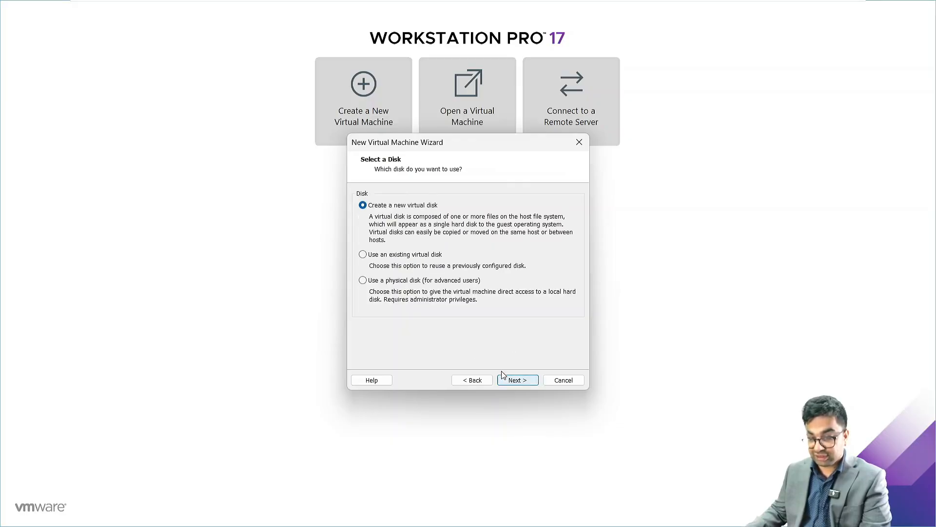
click(525, 381)
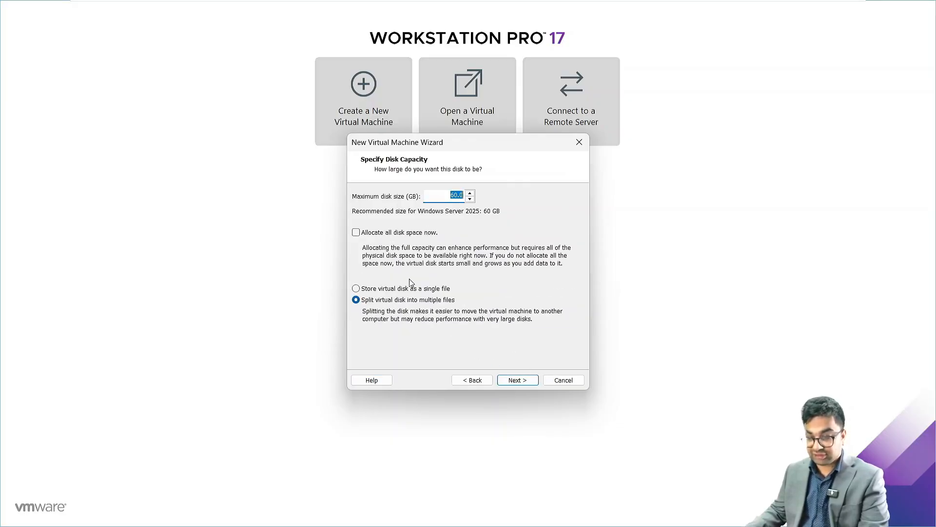
Store the disk as a single 320 GB file and create the virtual machine.
click(356, 288)
double_click(450, 194)
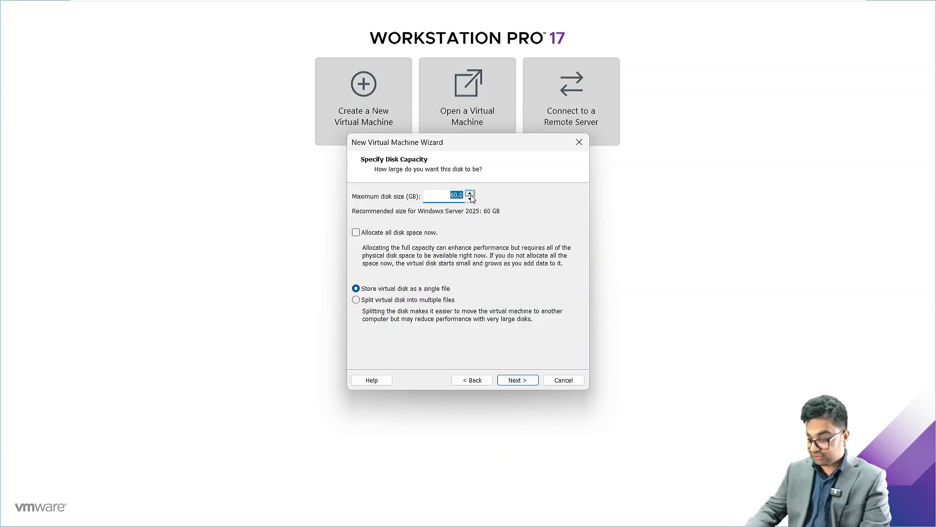
text(320)
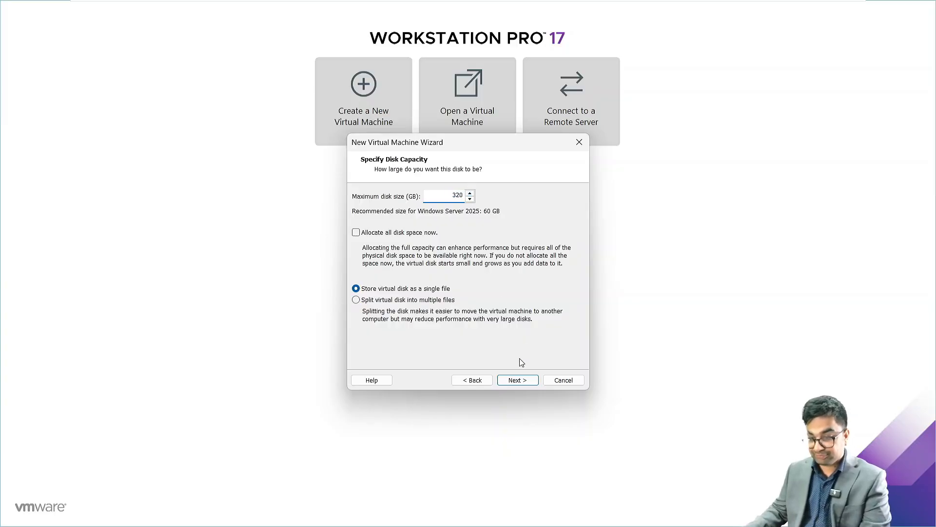
click(519, 380)
click(519, 381)
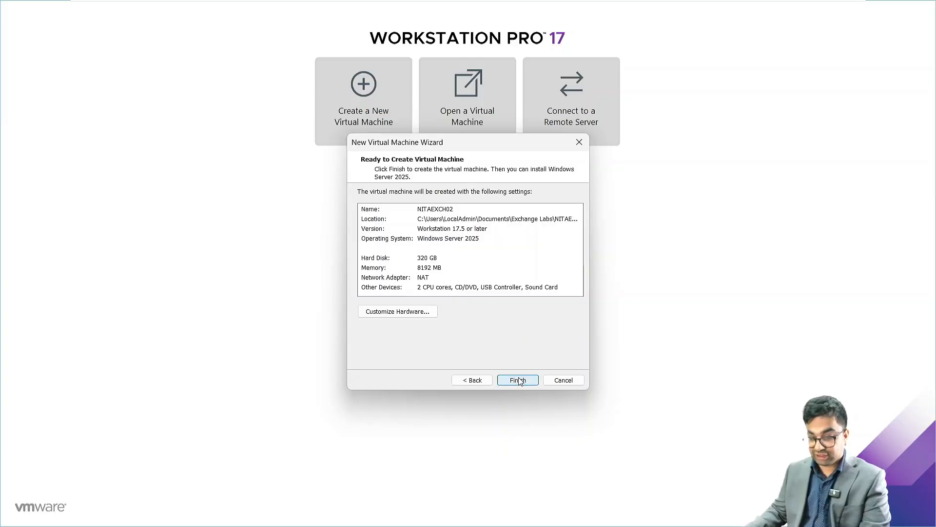
click(520, 381)
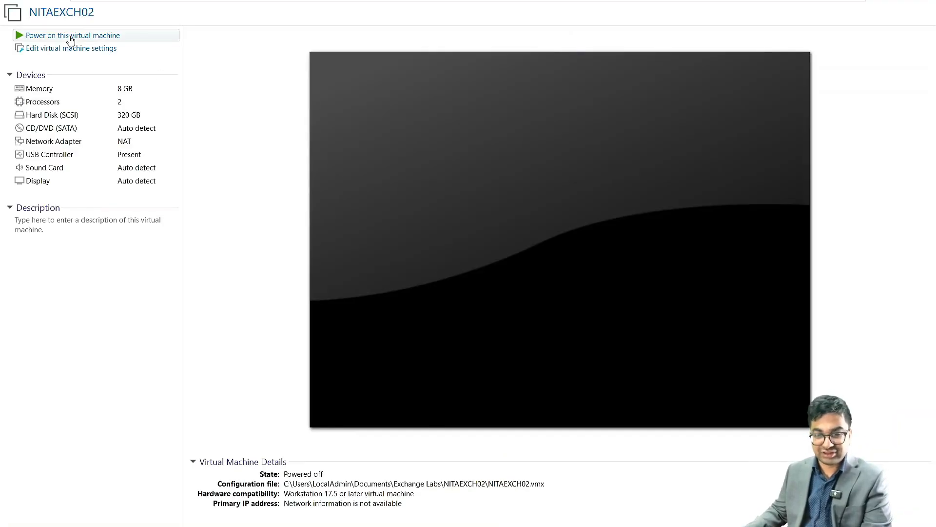
Attach the Windows Server 2025 ISO to the CD/DVD drive and power on NITAEXCH02.
click(70, 47)
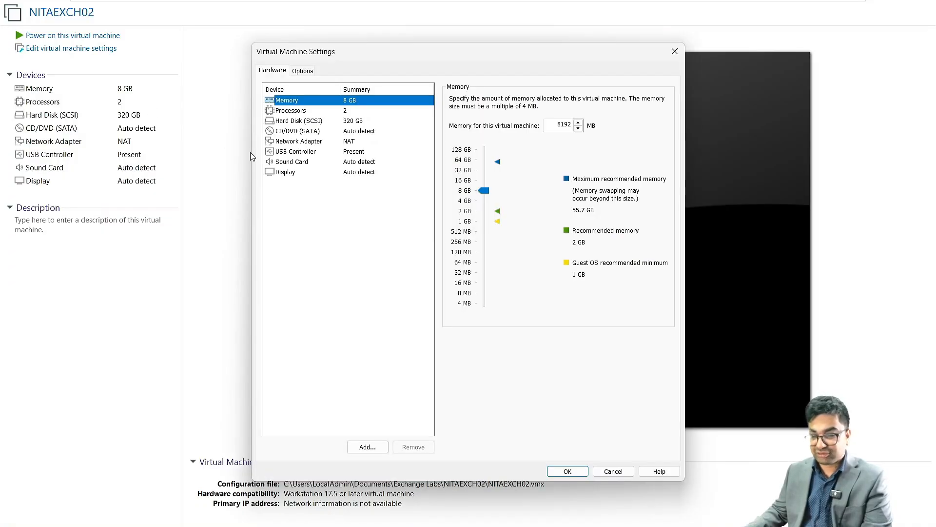
click(355, 132)
click(453, 169)
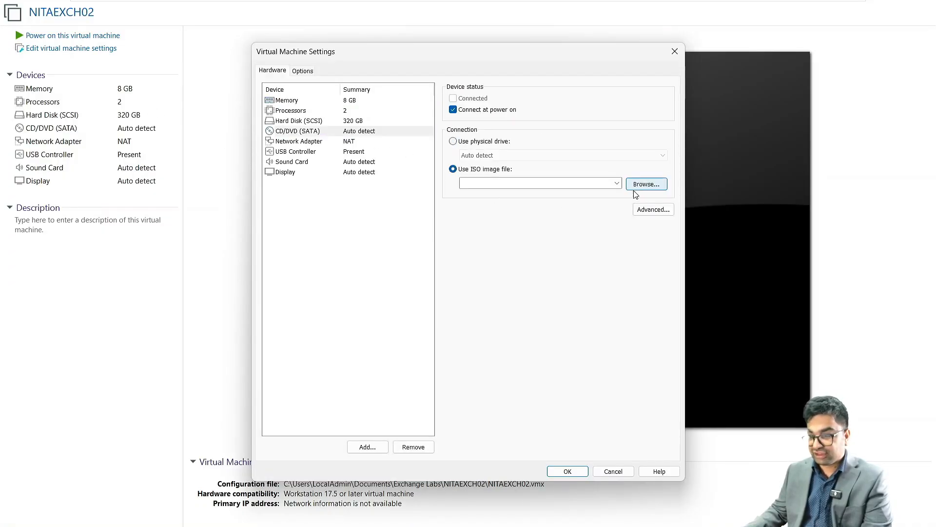
click(617, 183)
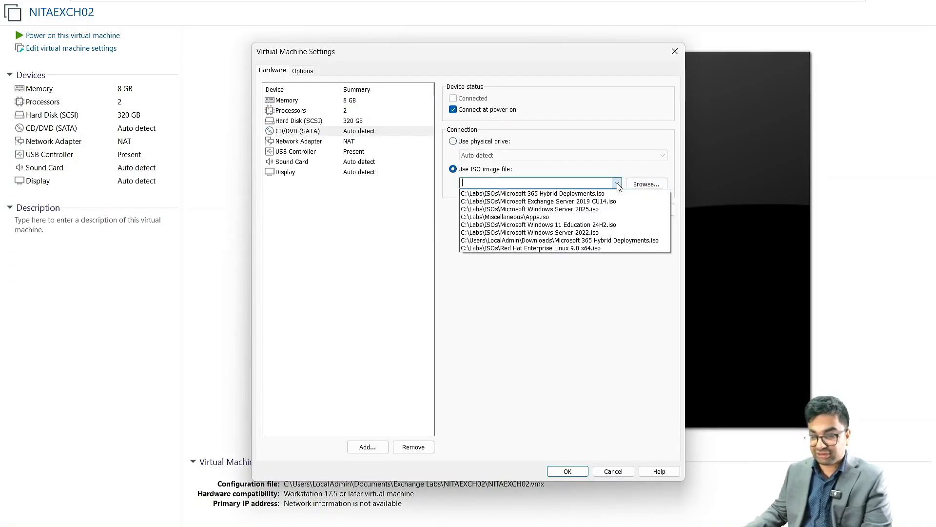
click(601, 210)
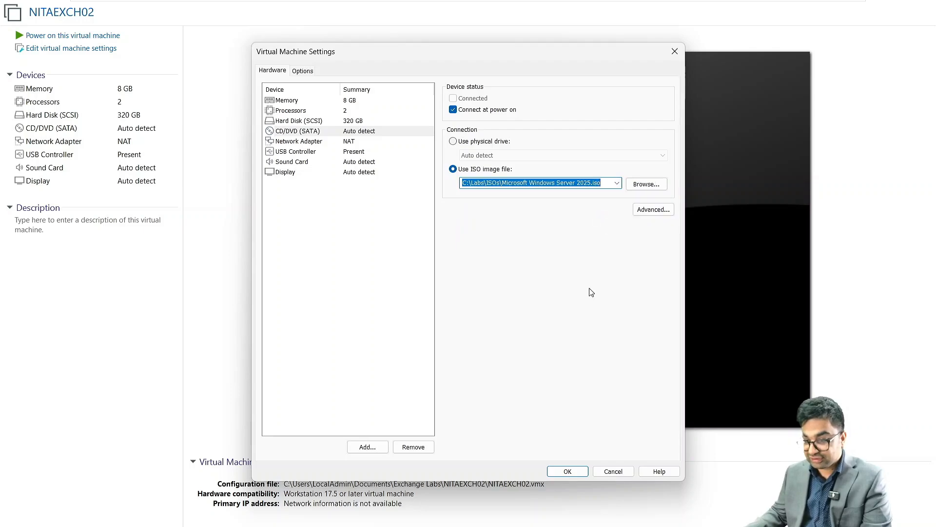
click(567, 471)
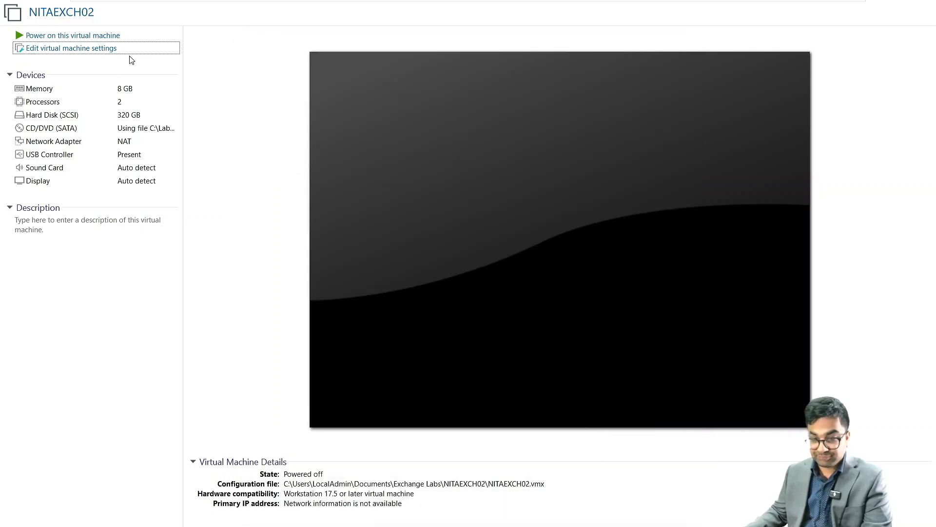
click(115, 35)
Accept the default language and US keyboard, and agree that everything will be deleted.
click(418, 222)
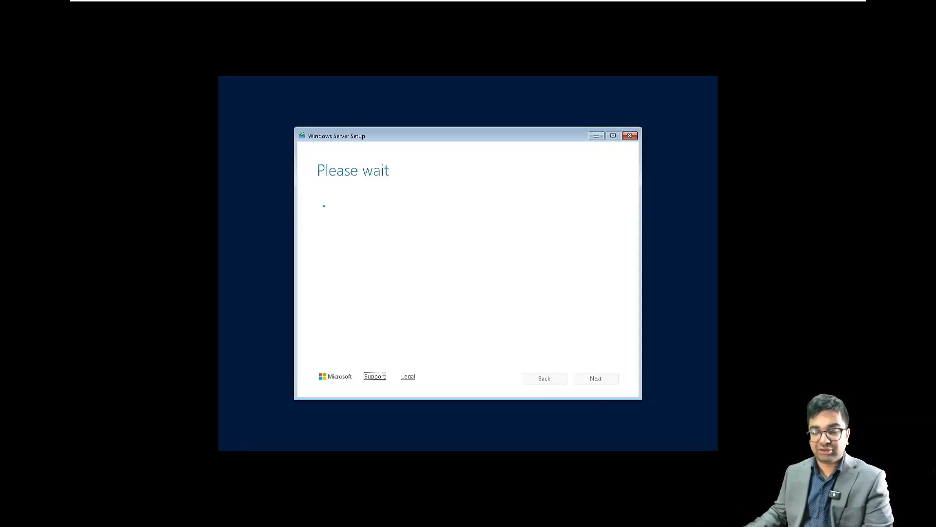
click(600, 378)
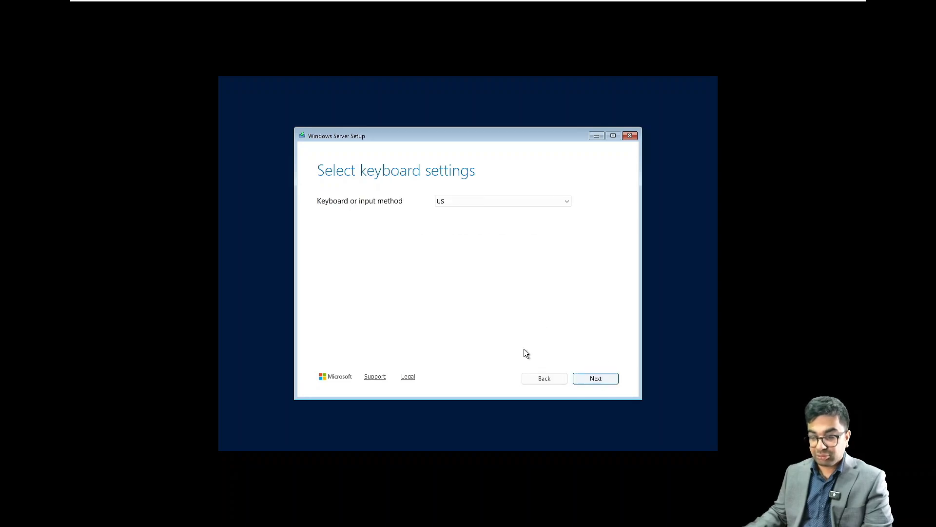
click(607, 382)
click(380, 252)
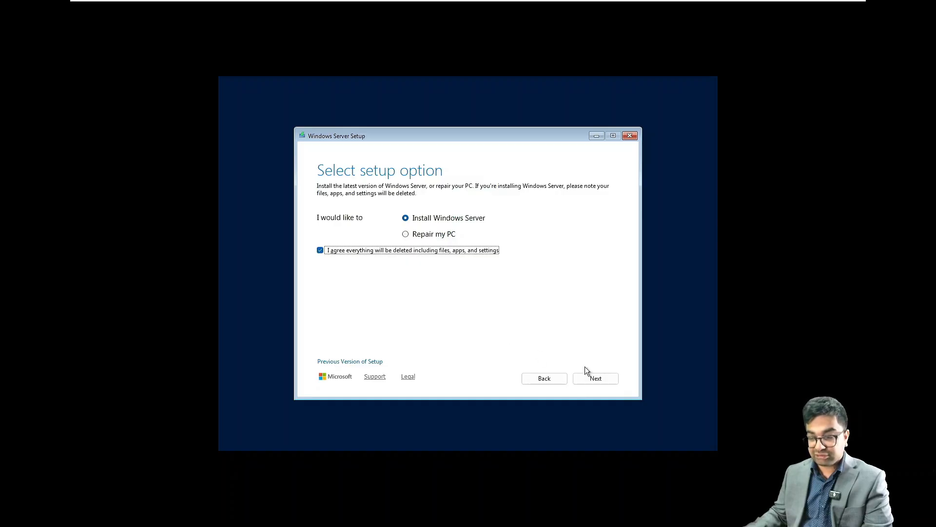
click(596, 379)
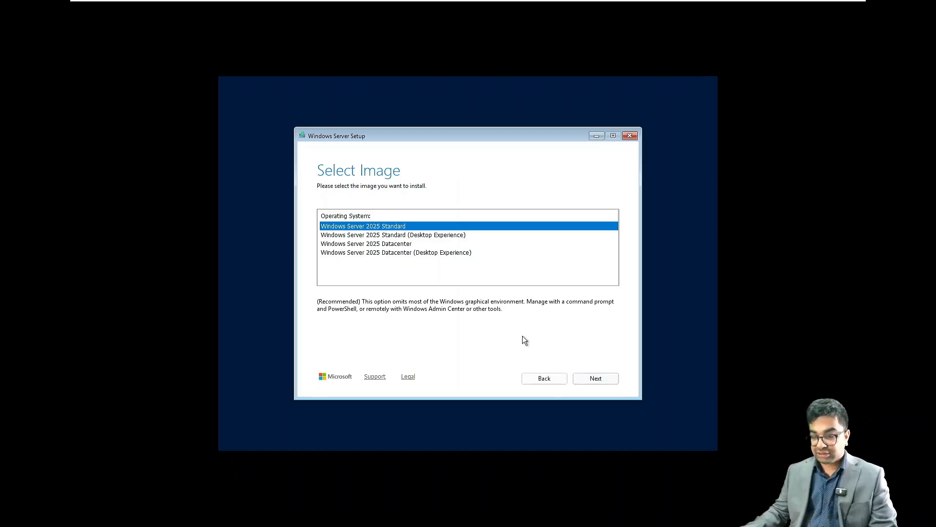
Pick Windows Server 2025 Datacenter (Desktop Experience), accept the licence, and install to the 320 GB unallocated space.
click(408, 251)
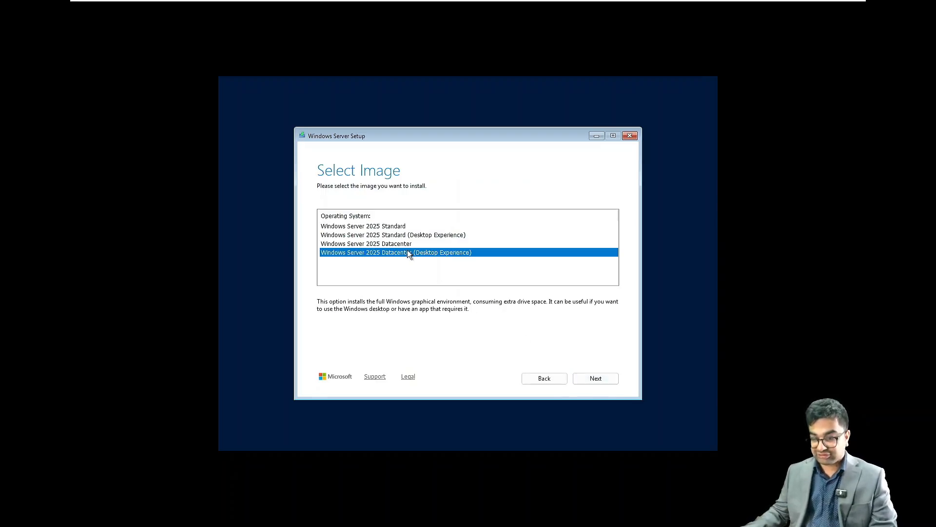
click(607, 379)
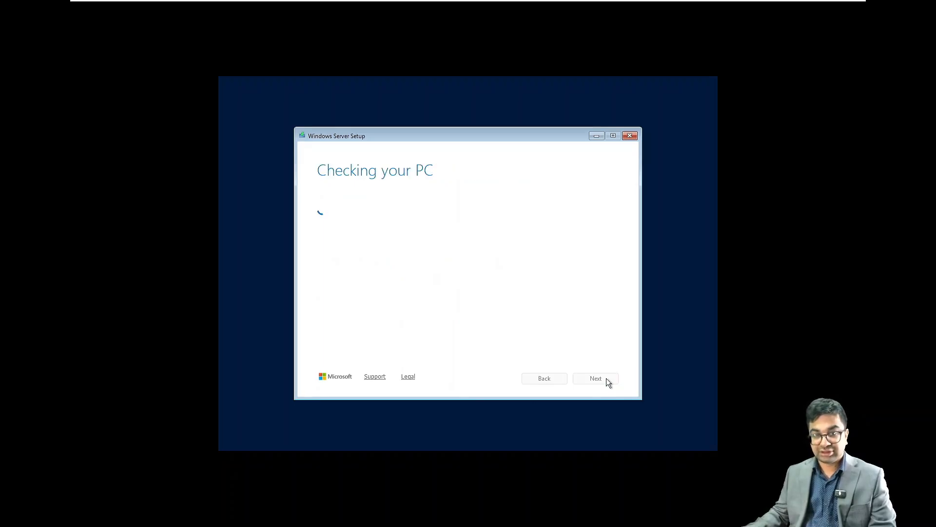
click(606, 380)
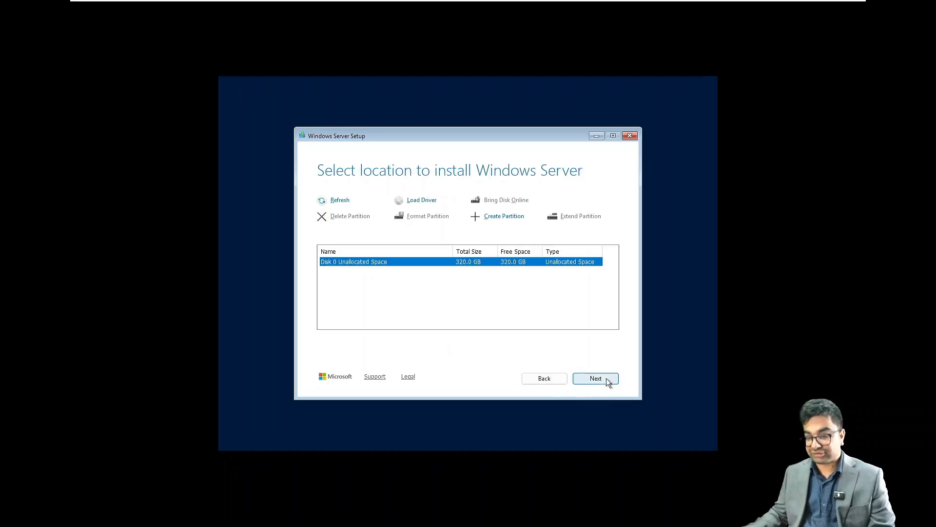
click(607, 379)
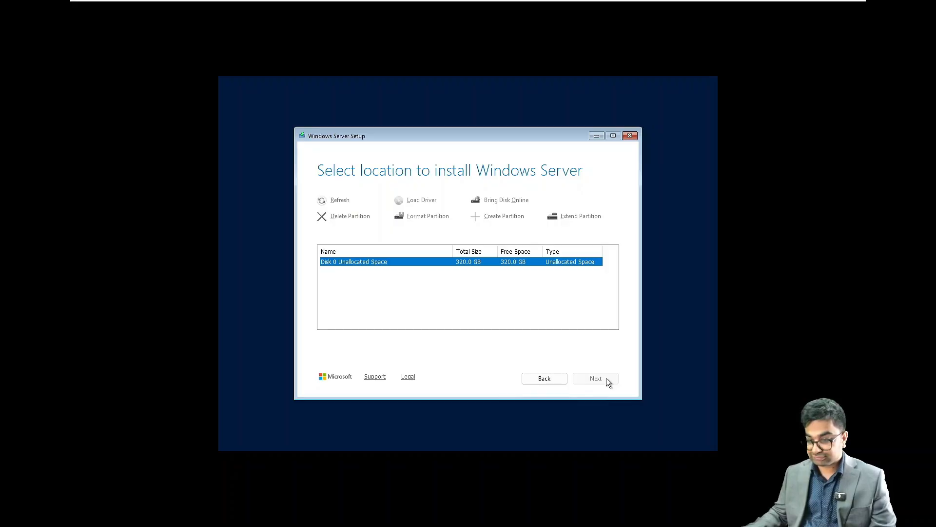
click(607, 378)
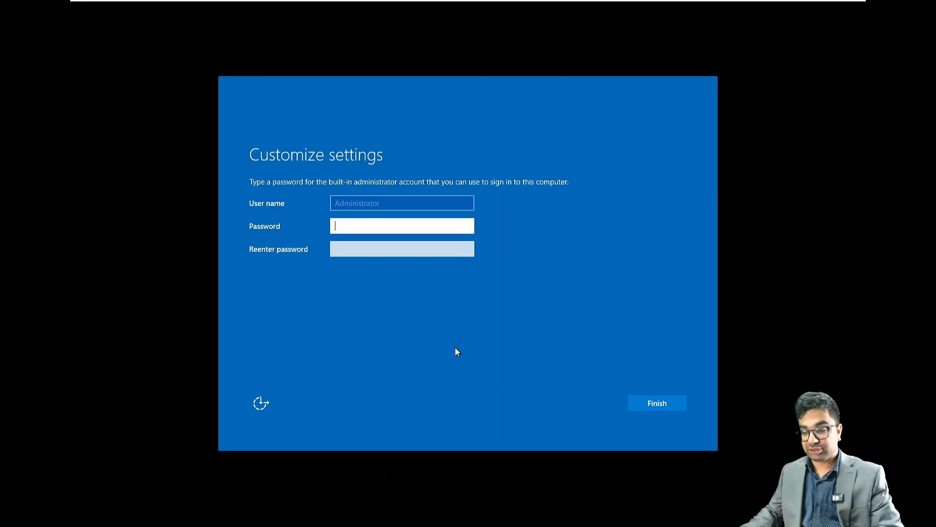
Enter and re-enter the Administrator password, verify it, and finish the initial settings.
text(*******)
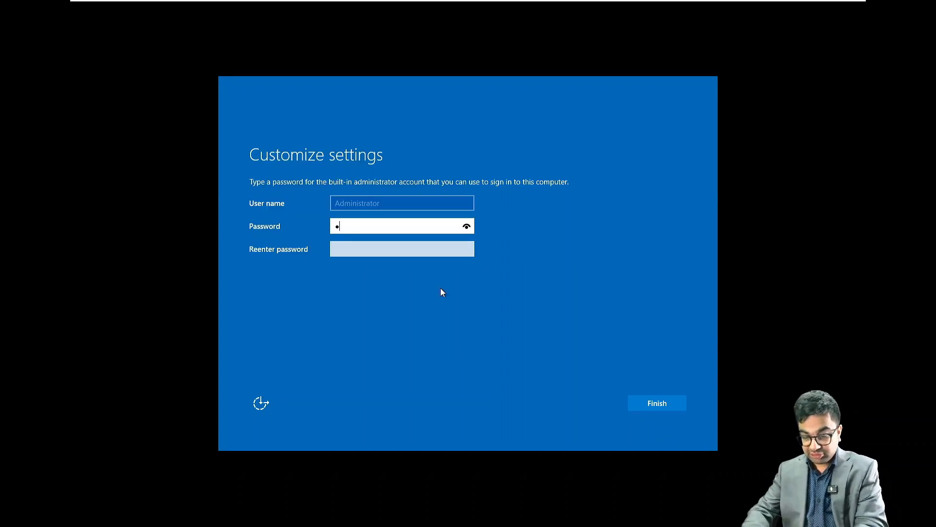
text(*****)
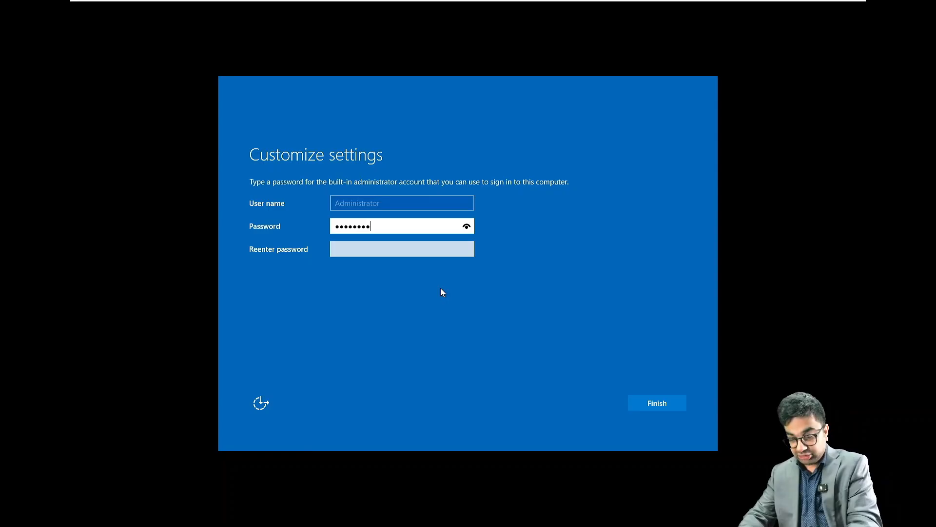
key(Tab)
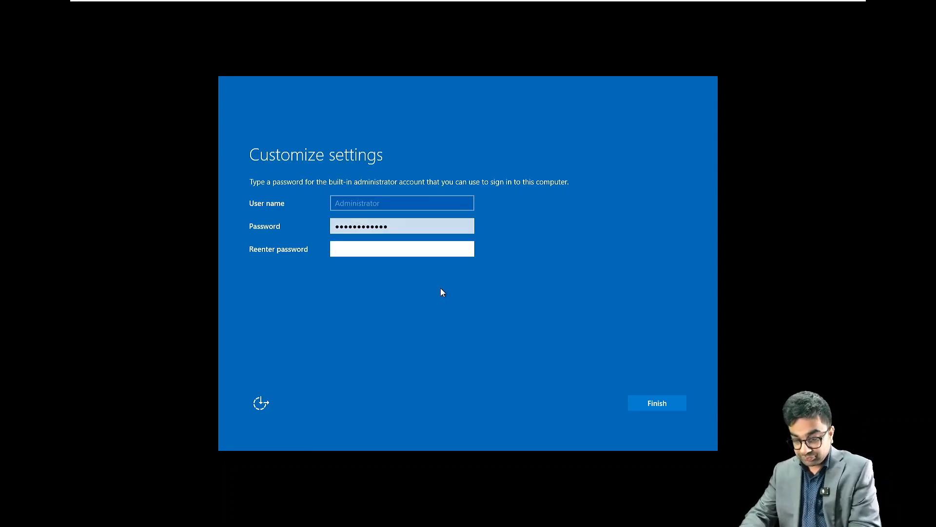
text(************)
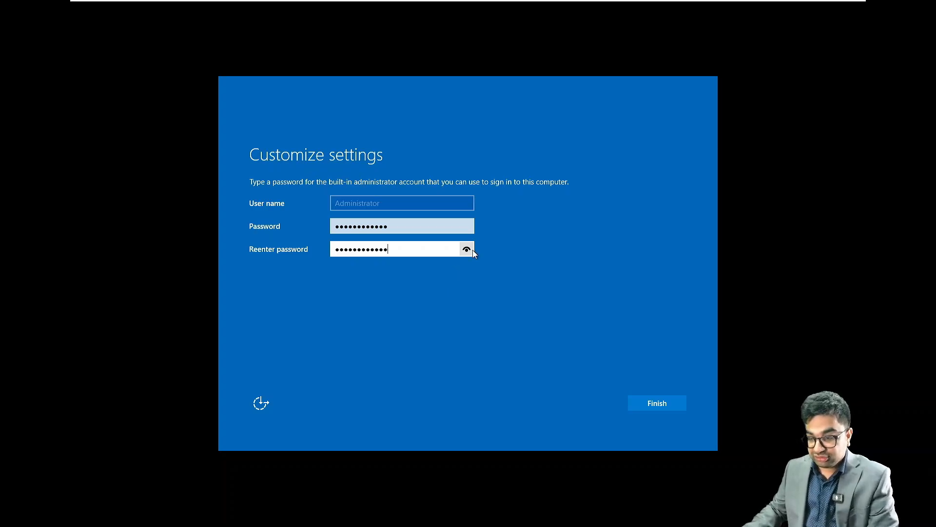
drag(472, 250, 466, 227)
click(463, 225)
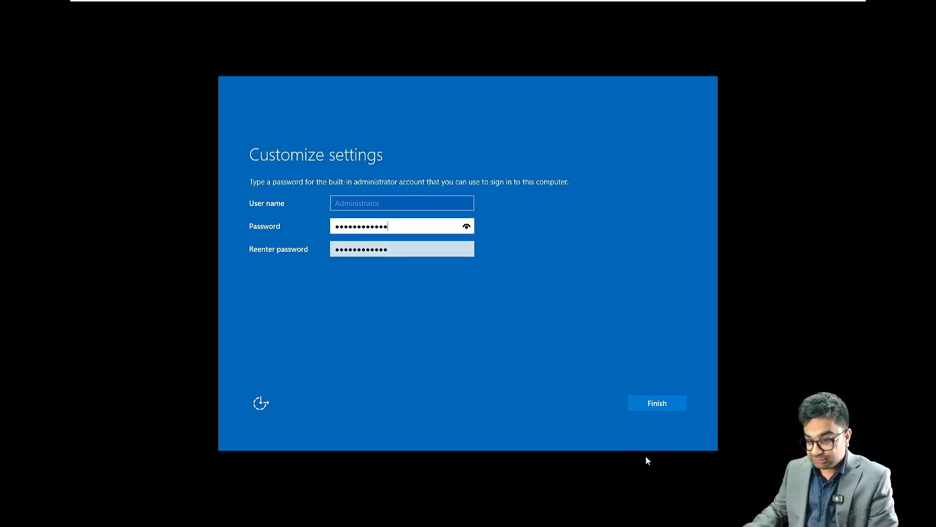
click(675, 408)
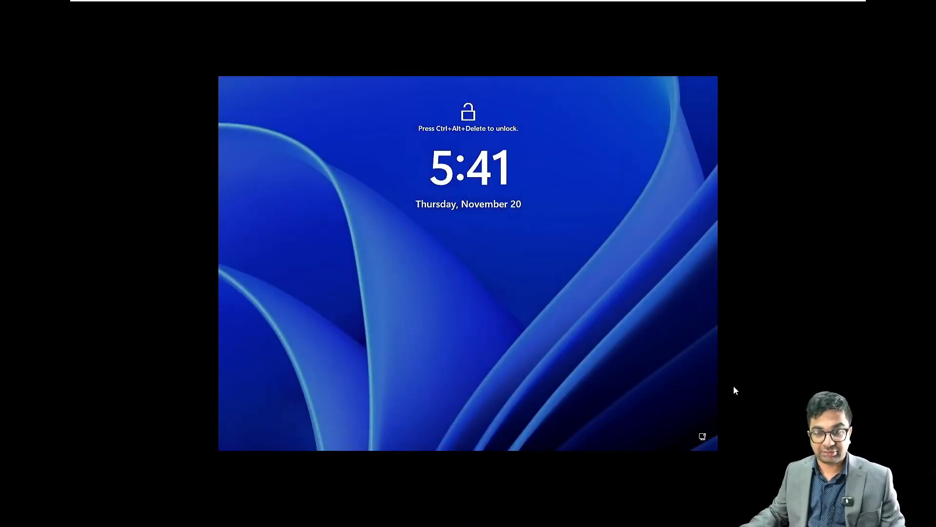
Send Ctrl+Alt+Del to the guest and sign in as Administrator with the account password.
click(734, 386)
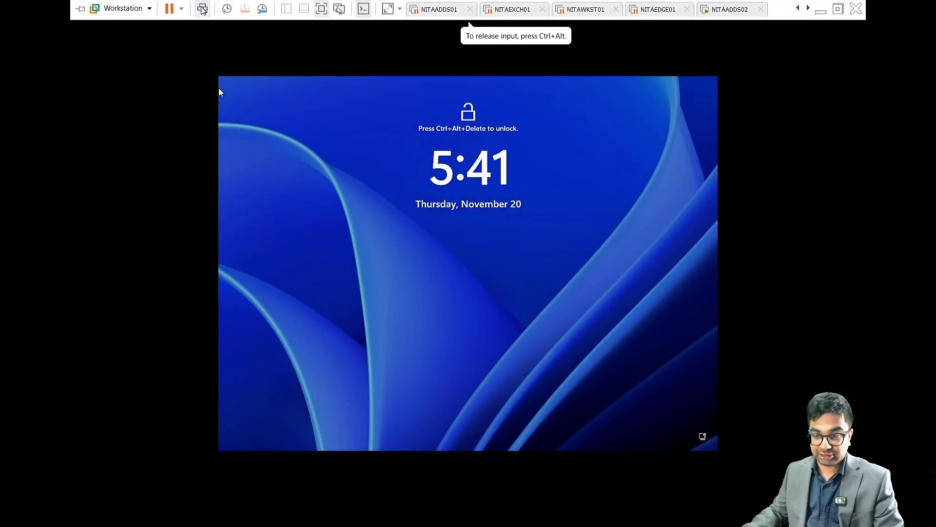
click(203, 9)
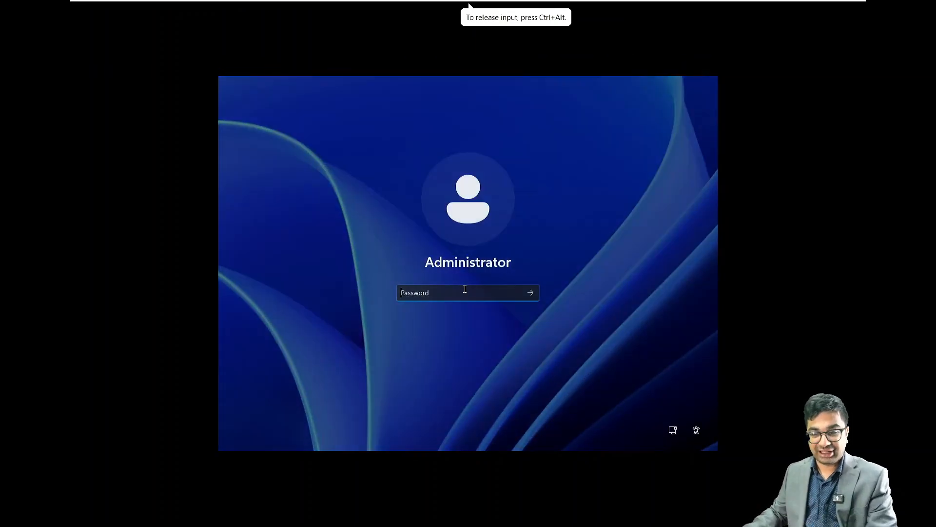
text(******)
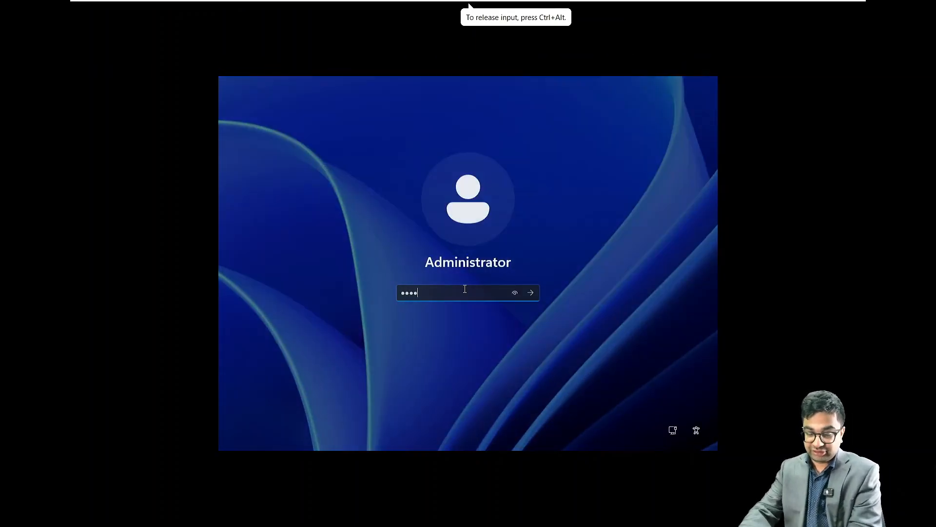
text(****)
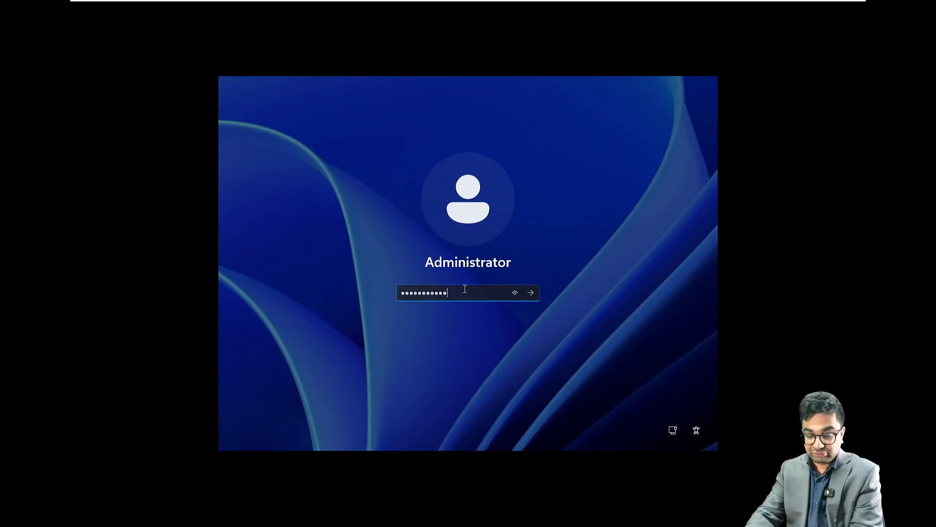
text(**)
key(Return)
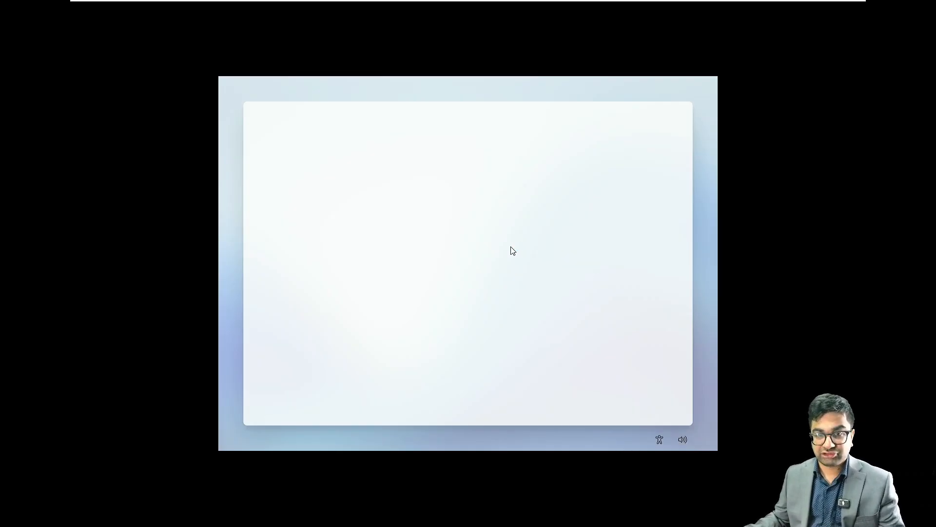
scroll(581, 298, down, 2)
Accept the privacy settings, permanently dismiss the Azure Arc tip, and view Local Server.
click(641, 397)
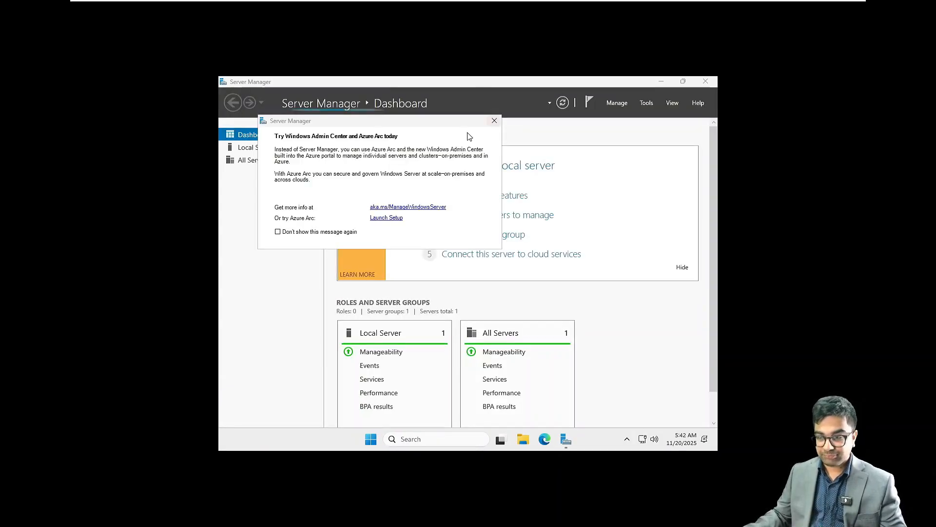
click(313, 232)
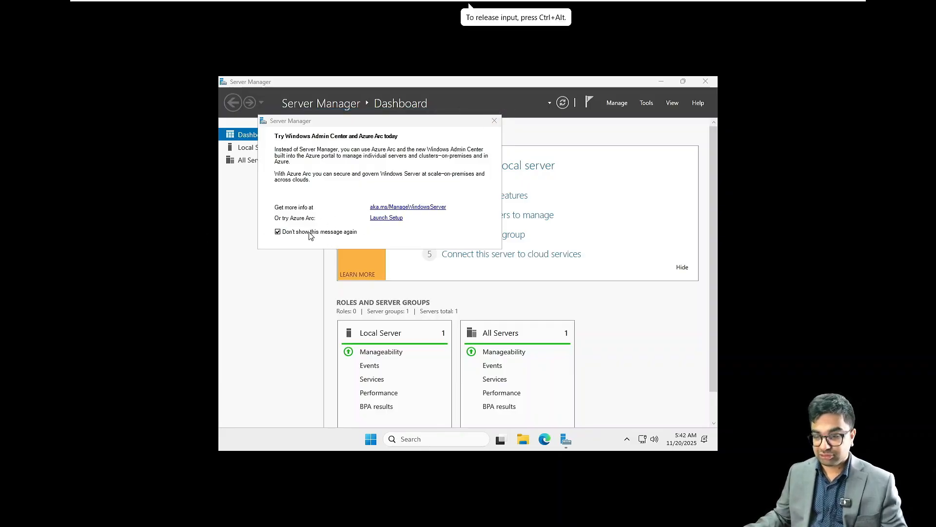
click(494, 120)
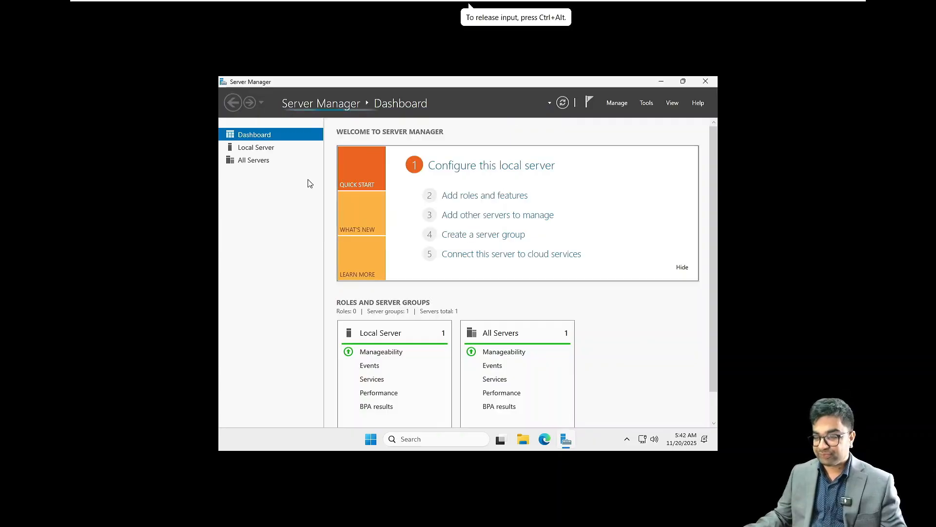
click(255, 147)
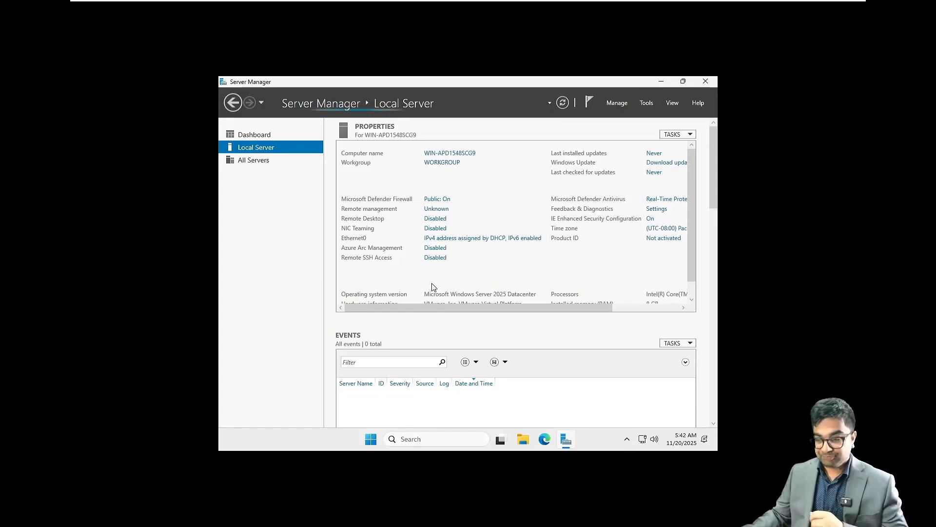
Open This PC's Properties from File Explorer and maximize the System About page.
click(518, 441)
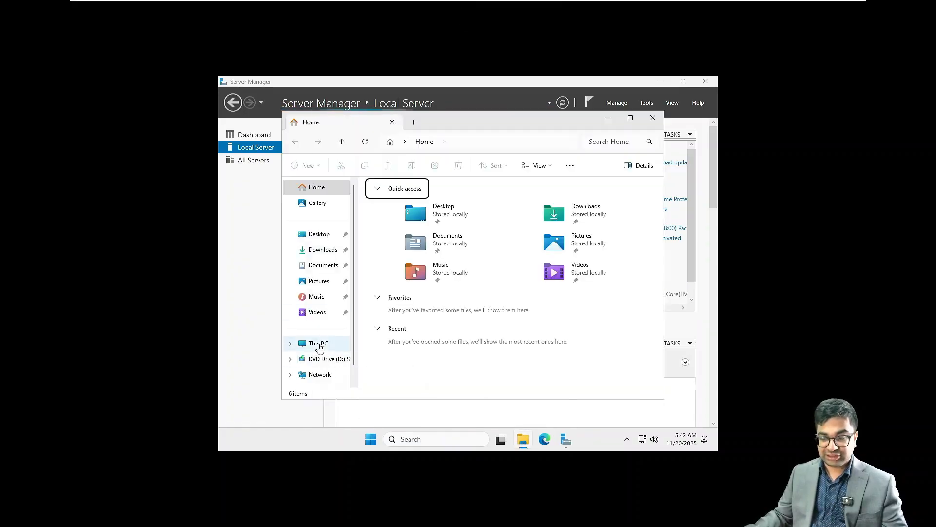
right_click(317, 343)
click(357, 313)
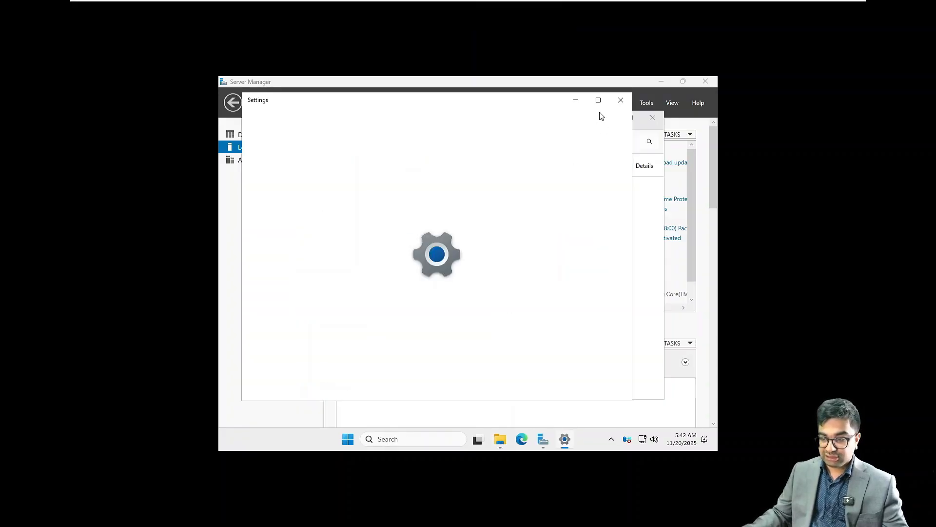
click(598, 104)
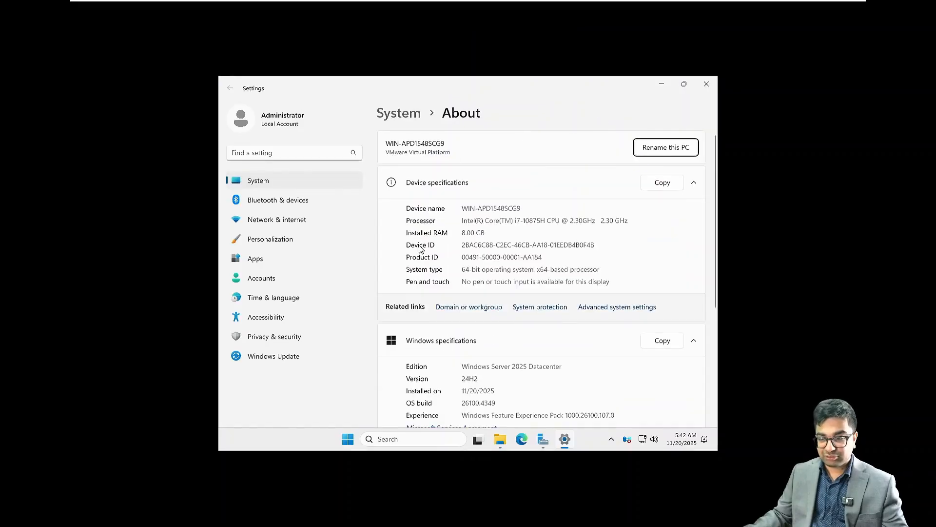
Change the computer name to NITAEXCH02 in System Properties and acknowledge the restart notice.
click(476, 308)
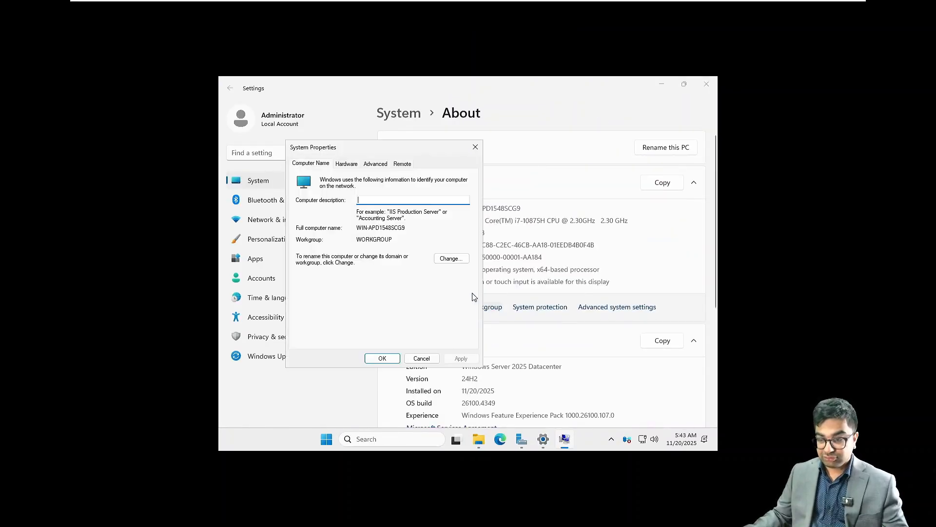
click(451, 258)
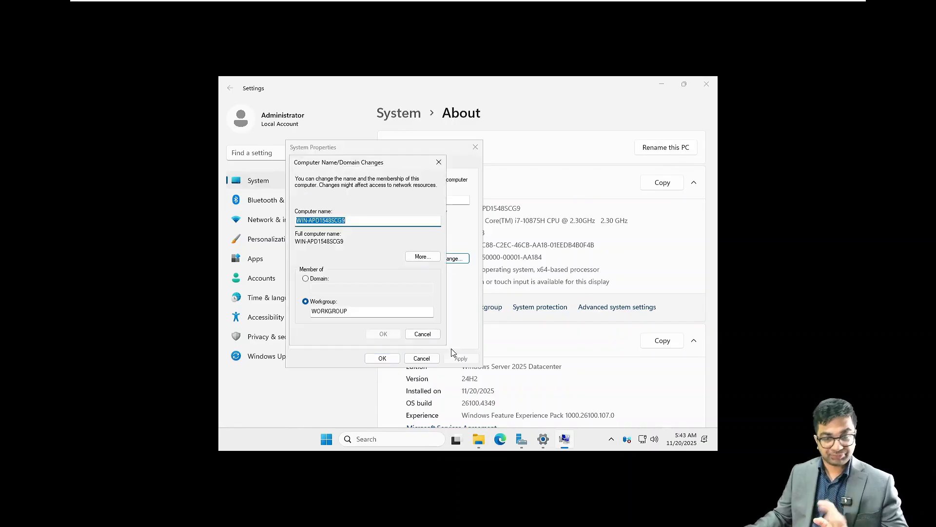
click(522, 440)
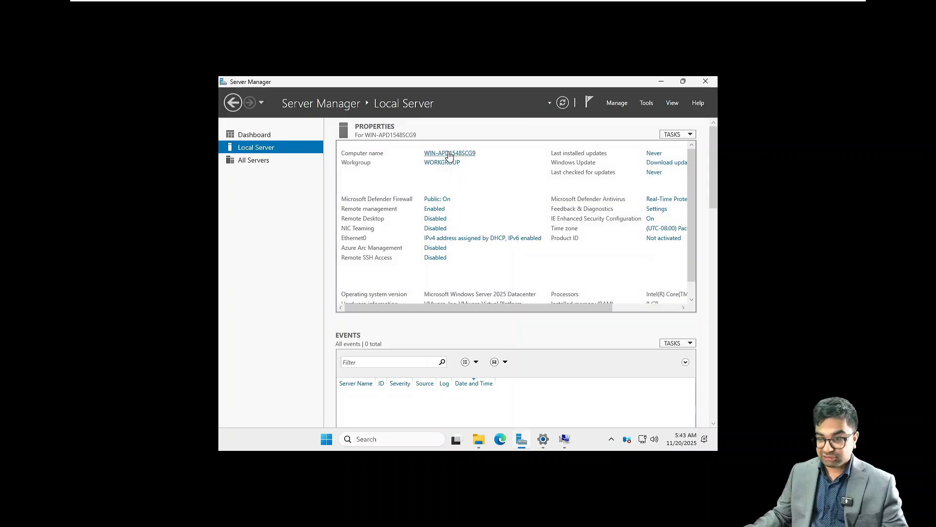
click(450, 154)
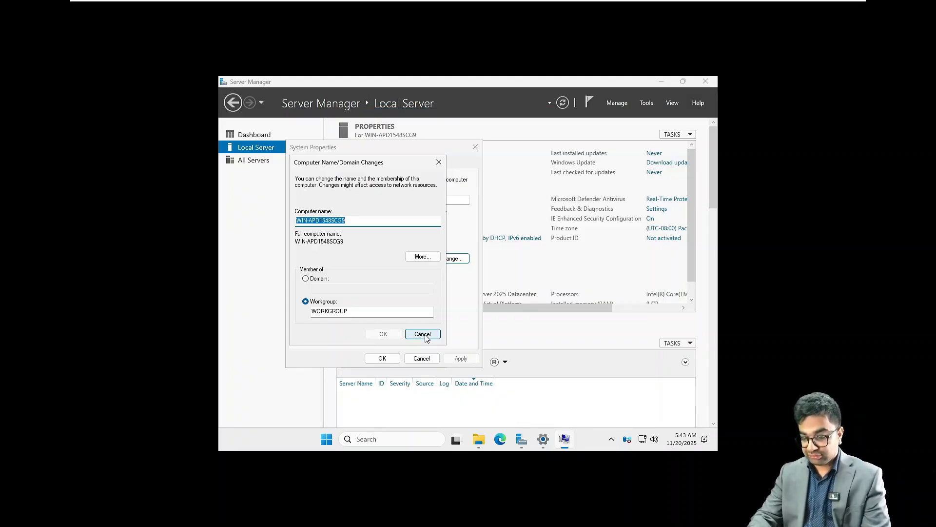
text(NITAE)
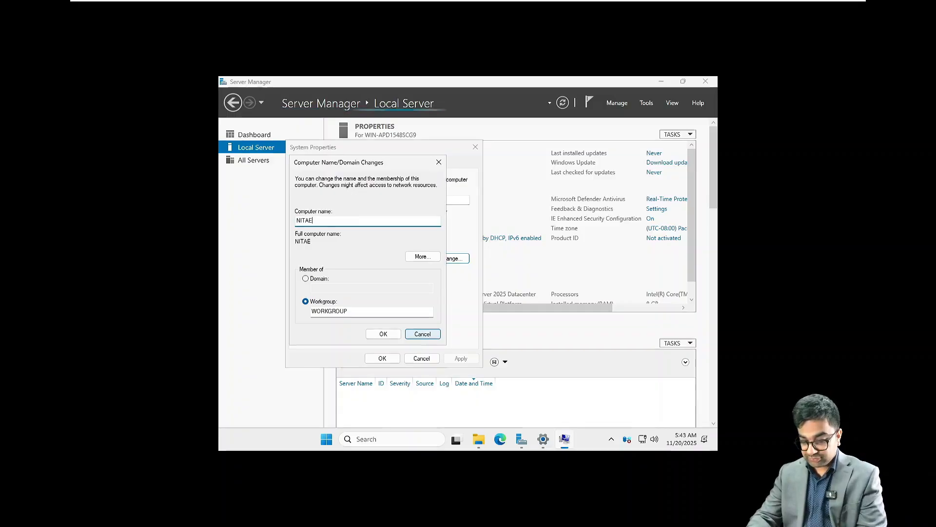
text(XCH02)
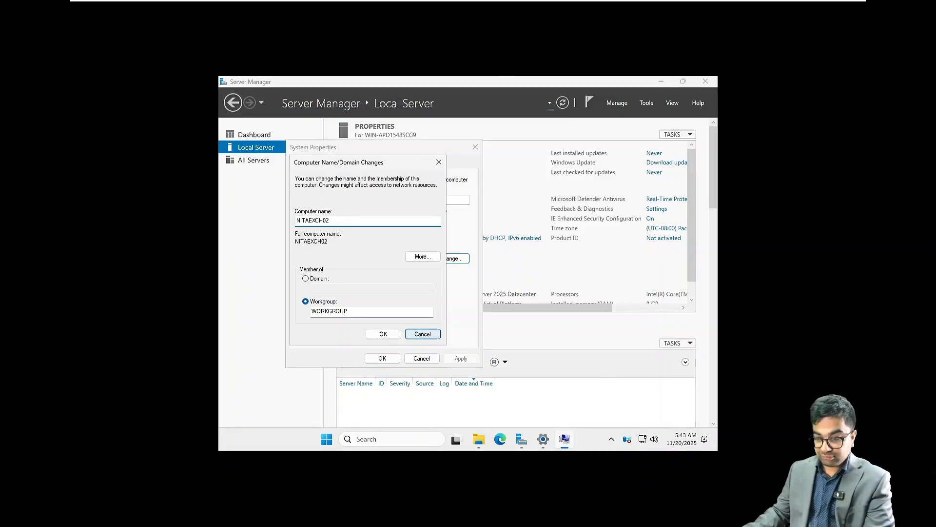
click(384, 336)
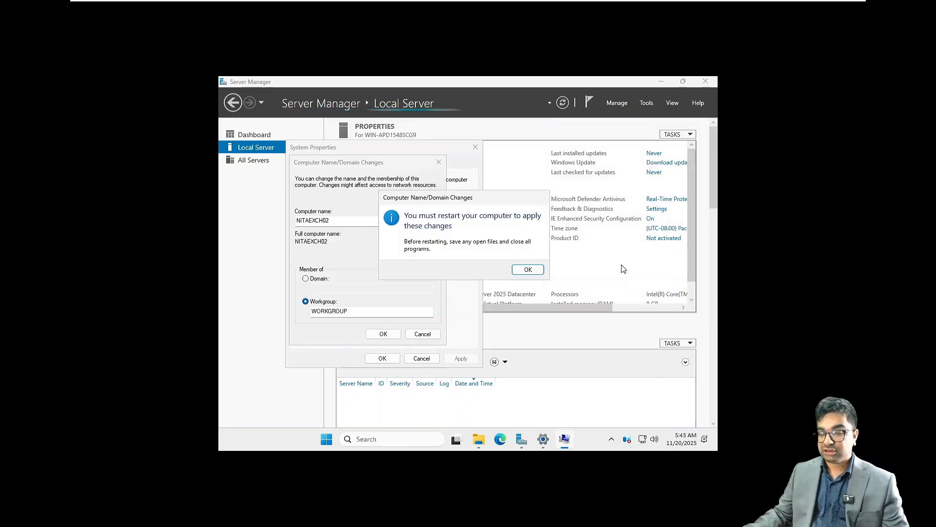
click(528, 269)
click(382, 358)
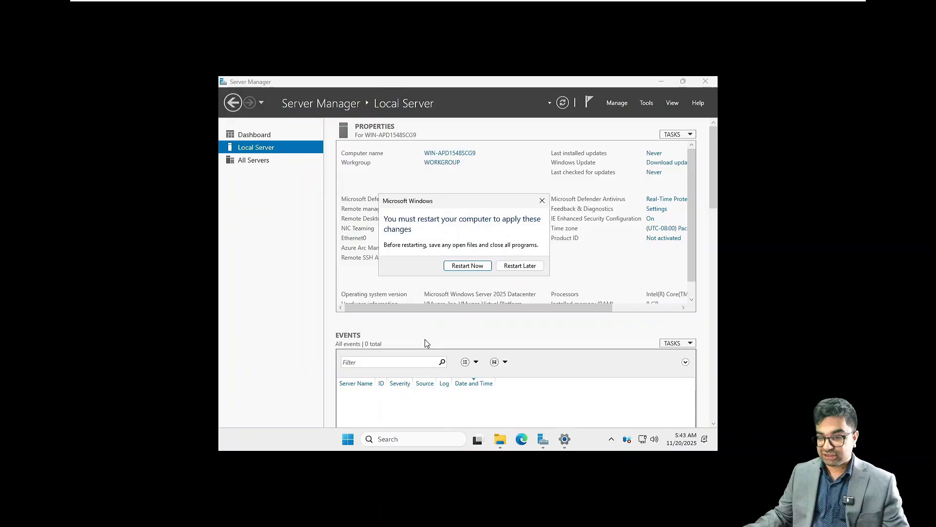
Postpone the restart and switch to the NITAEXCH02 virtual machine tab.
click(532, 267)
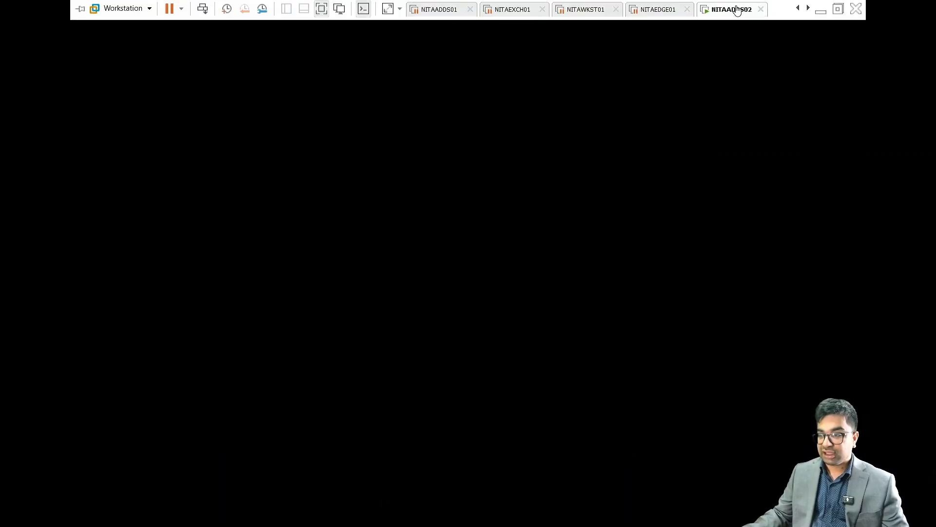
right_click(737, 8)
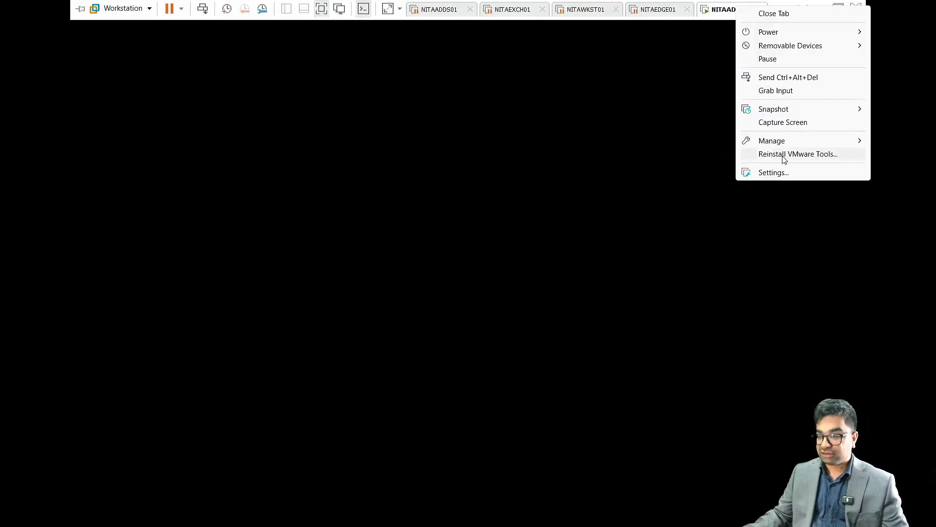
click(662, 83)
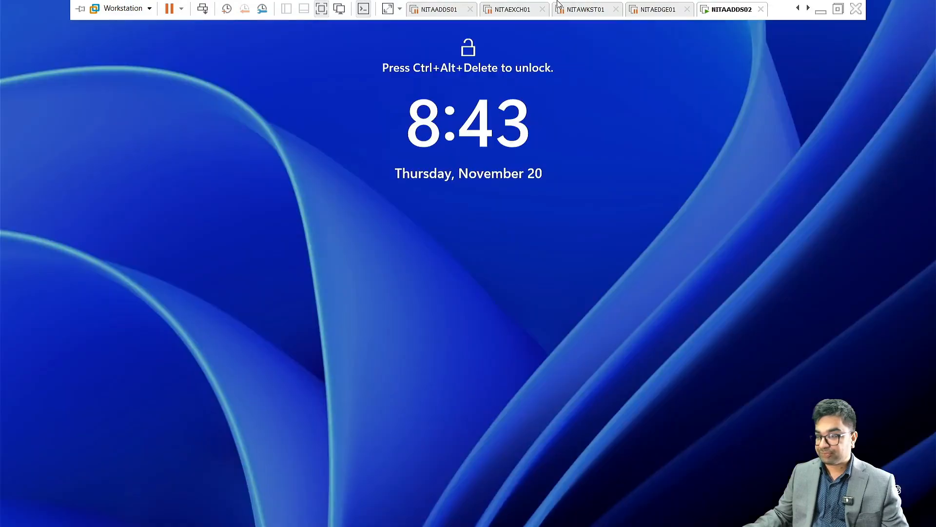
click(807, 8)
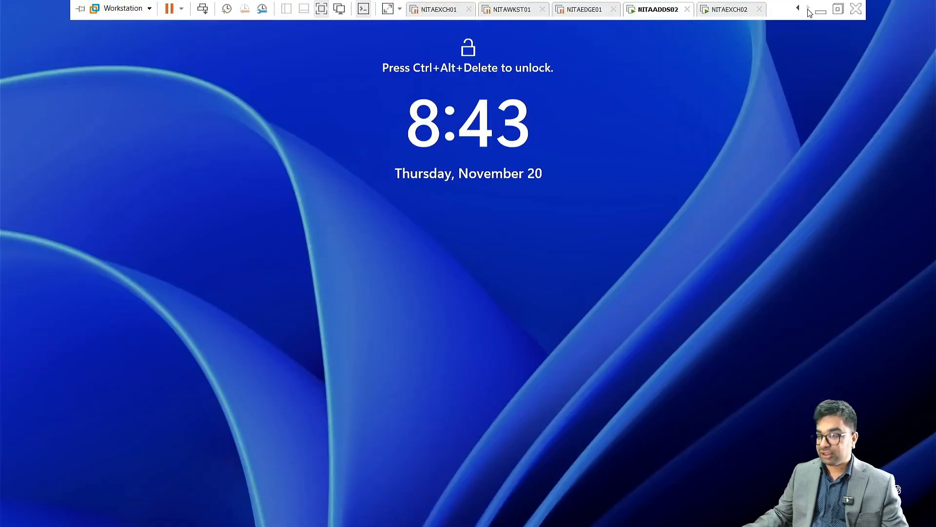
click(730, 12)
Start the VMware Tools installation for NITAEXCH02 and minimize Server Manager in the guest.
right_click(729, 14)
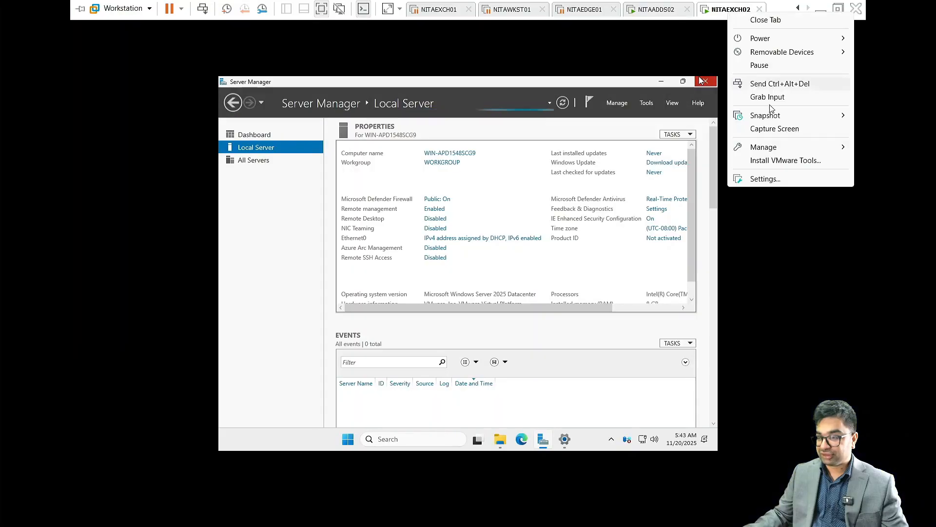
click(763, 161)
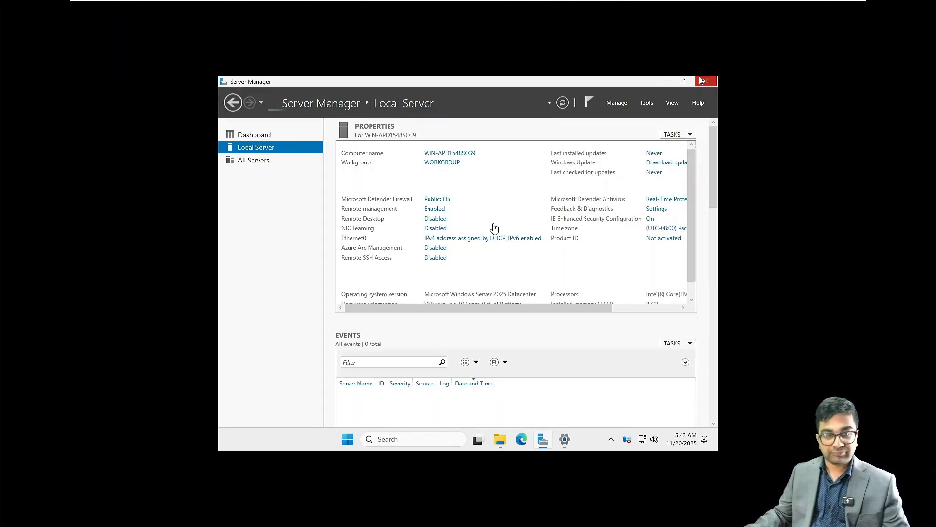
click(491, 278)
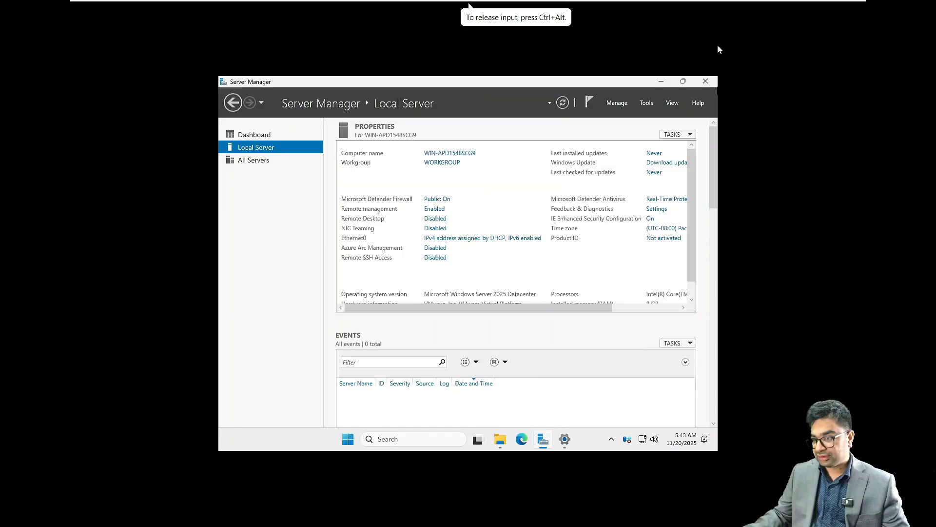
click(664, 81)
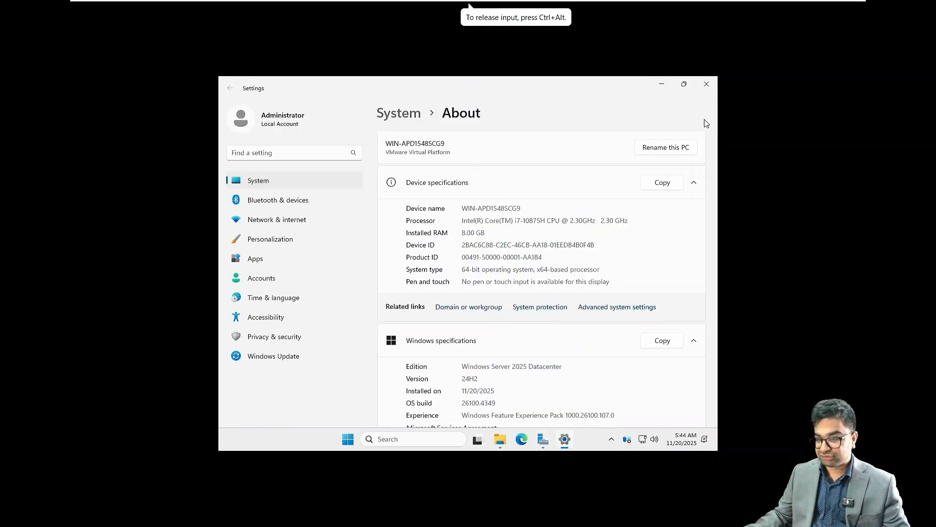
Close Settings and run setup64.exe from the VMware Tools disc via AutoPlay.
click(707, 84)
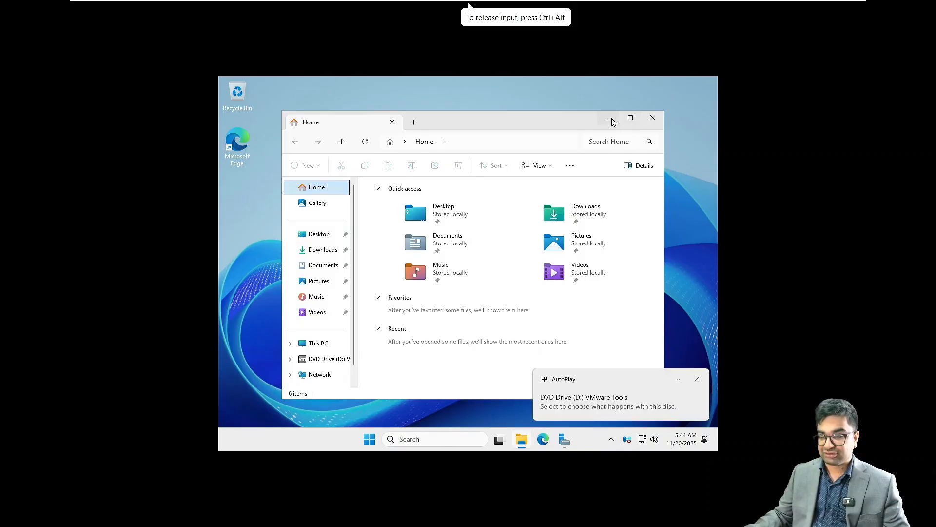
click(610, 397)
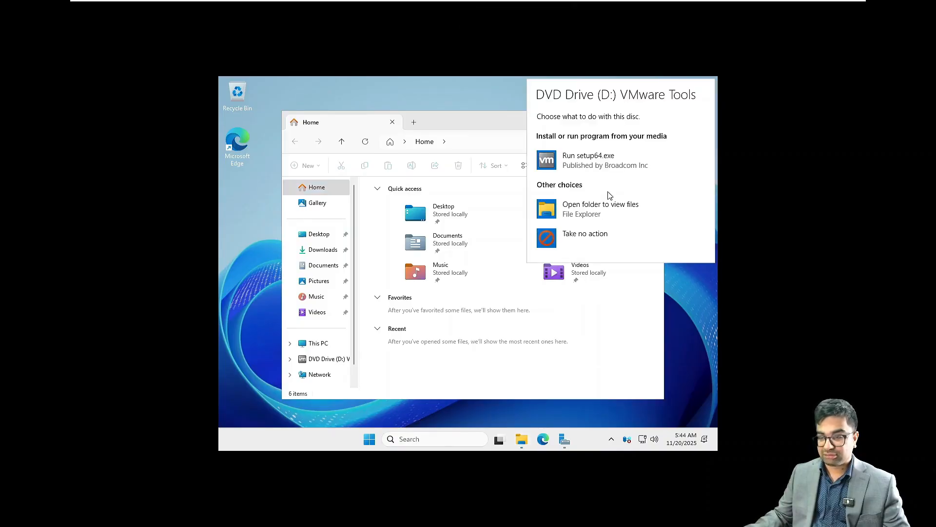
click(605, 164)
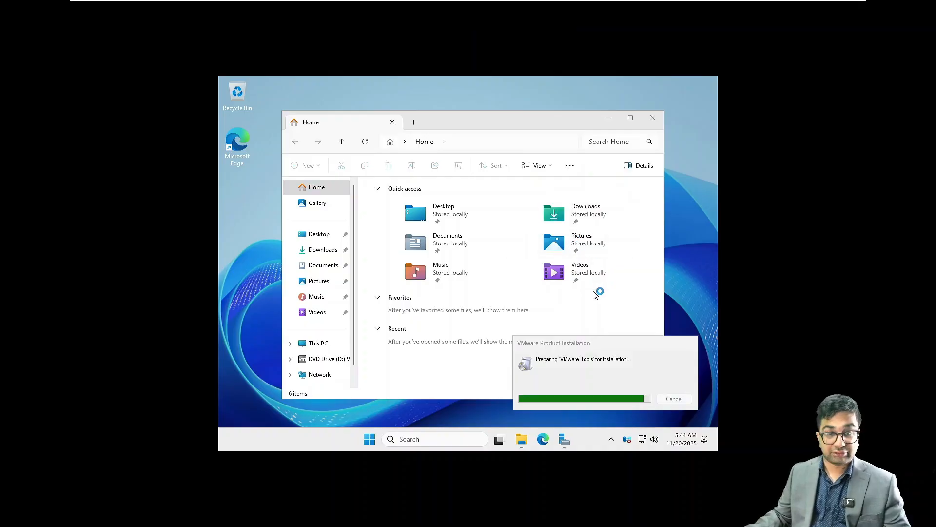
click(653, 117)
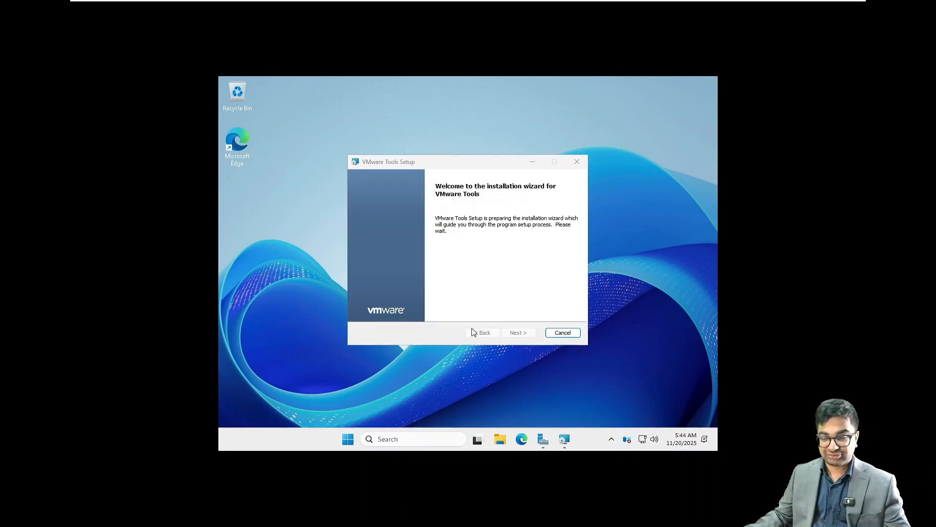
Install VMware Tools with the Typical setup and restart the server.
click(519, 334)
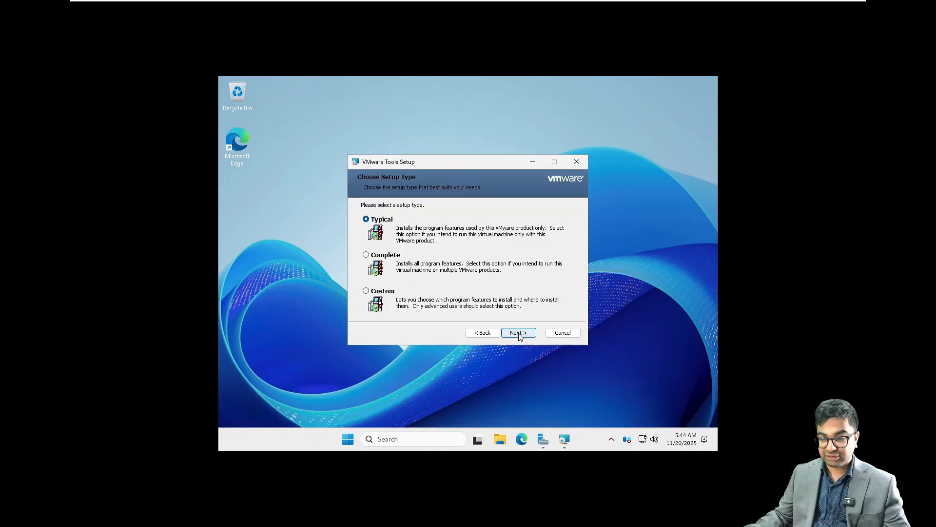
click(519, 334)
click(519, 334)
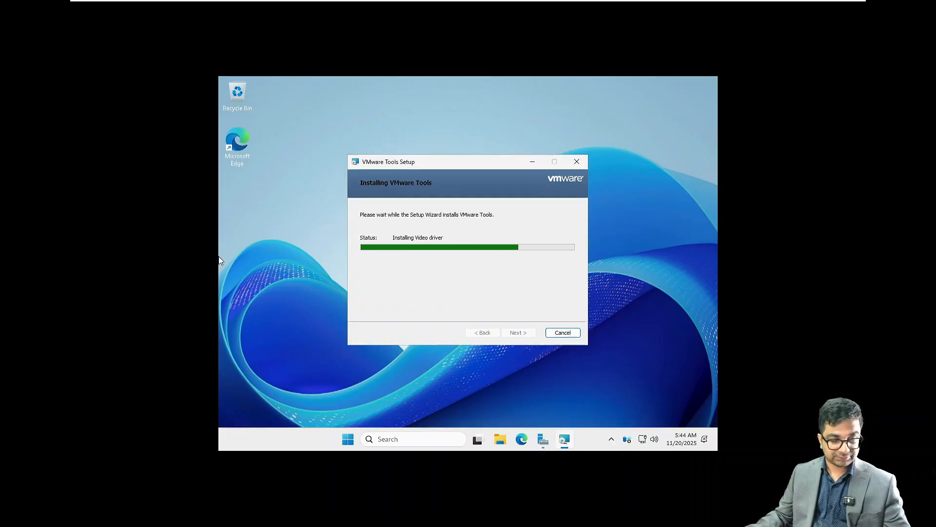
click(3, 249)
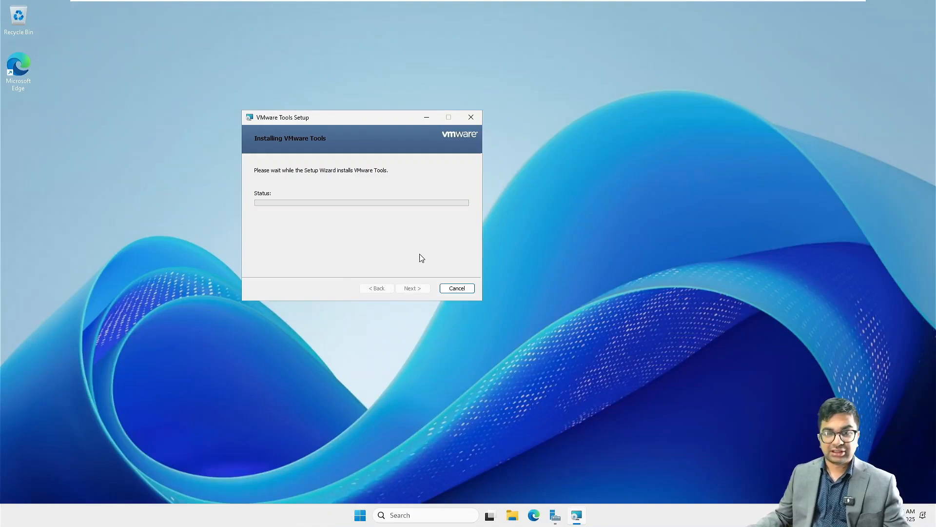
click(414, 288)
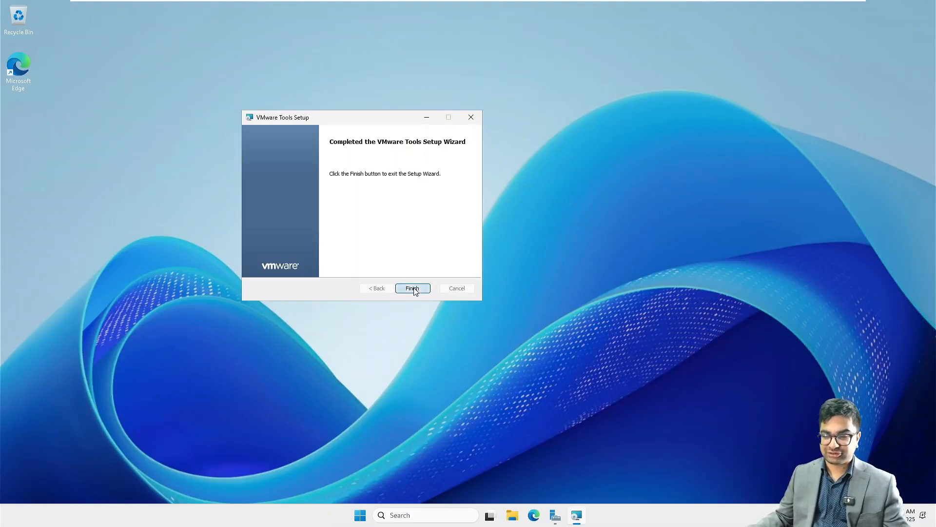
click(435, 279)
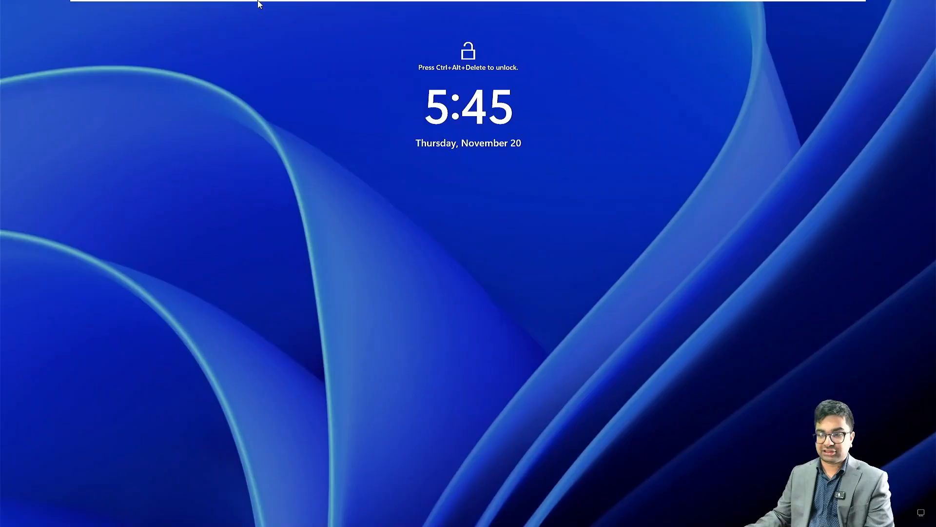
Send Ctrl+Alt+Del and sign in to NITAEXCH02 as Administrator with the account password.
click(202, 9)
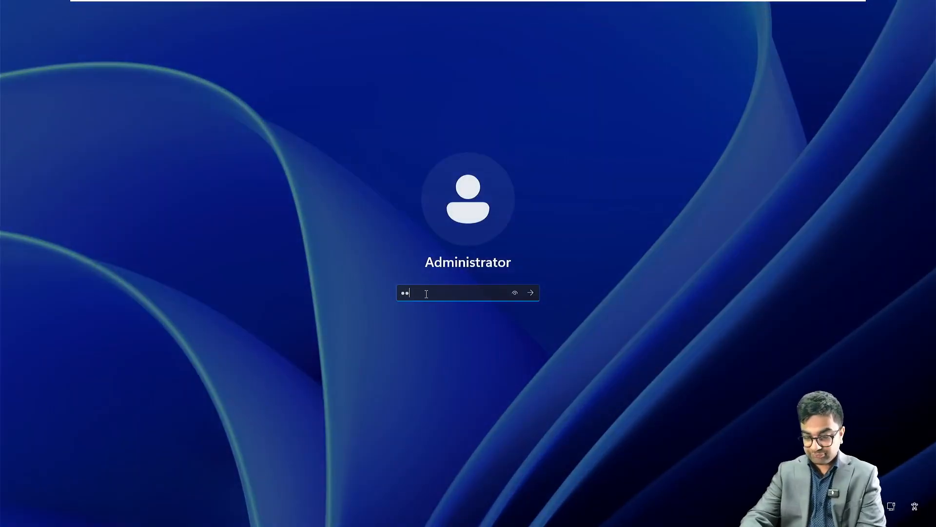
text(•••••••••••)
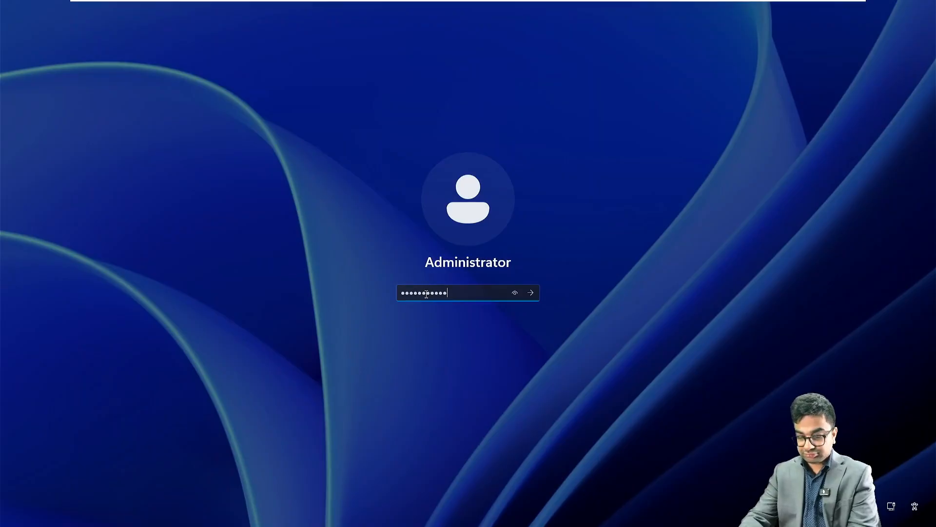
key(Return)
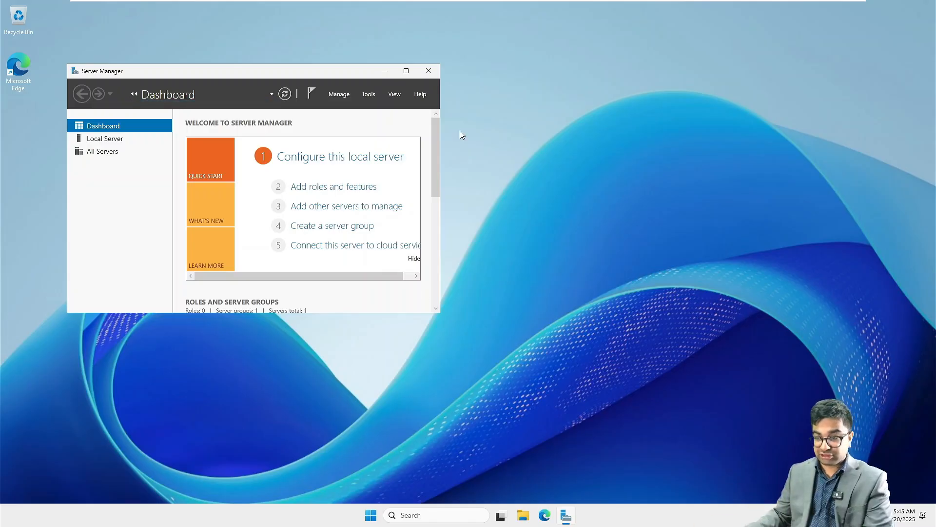
Maximize Server Manager's Local Server view, then open Network Connections by searching ncpa.cpl.
click(407, 71)
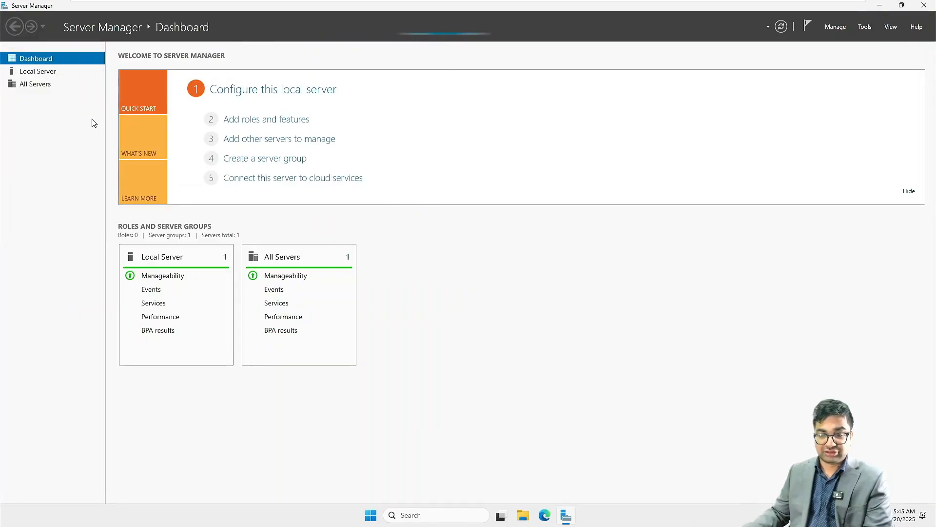
click(51, 72)
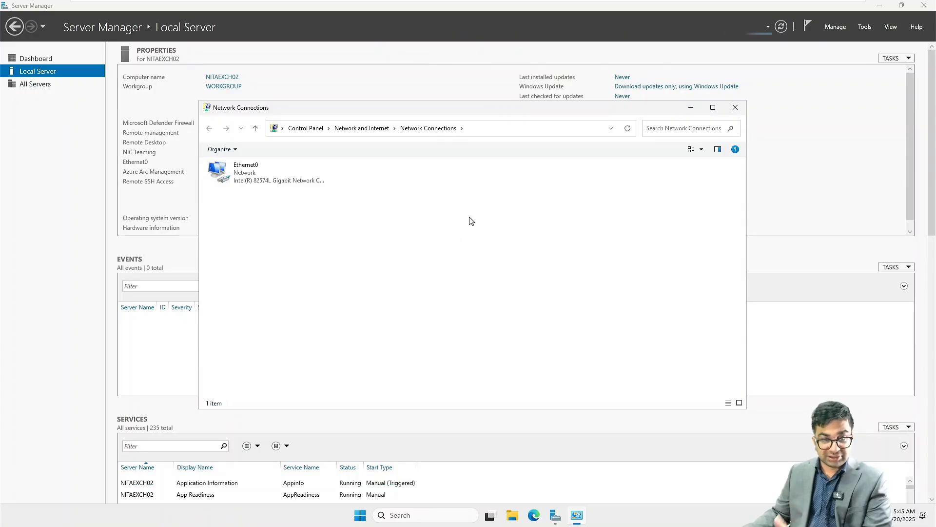
click(736, 107)
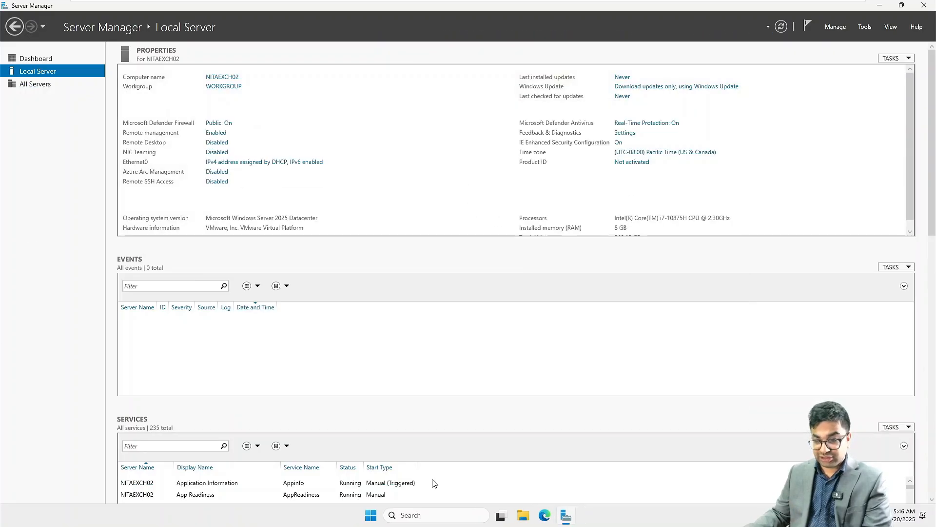
click(428, 516)
text(ncpa)
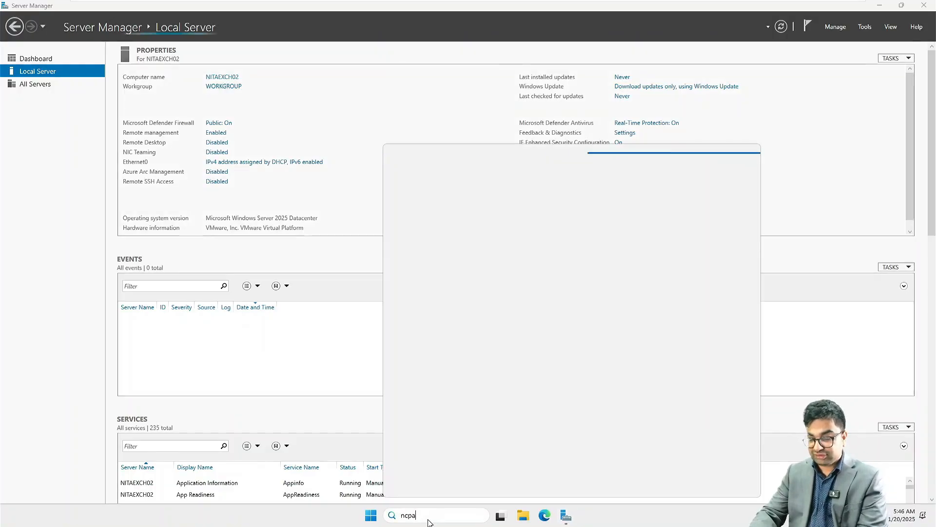
text(.cpl)
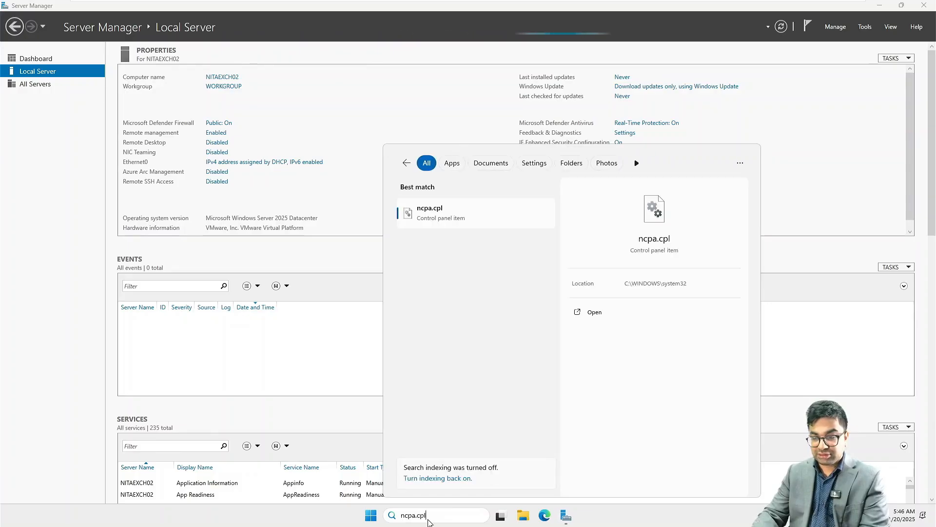
key(Return)
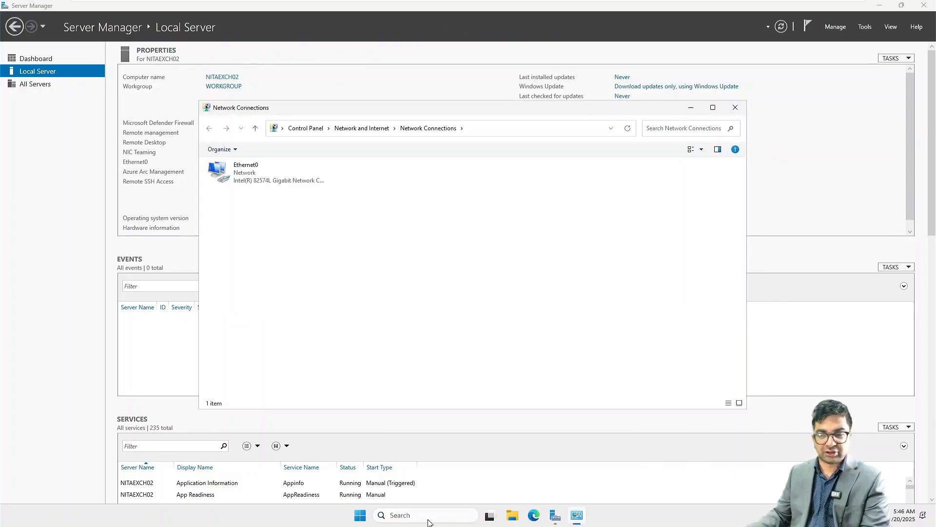
Give Ethernet0 IPv4 172.16.10.40, mask 255.255.255.0, gateway 172.16.10.1, DNS 172.16.10.20.
right_click(253, 171)
click(283, 264)
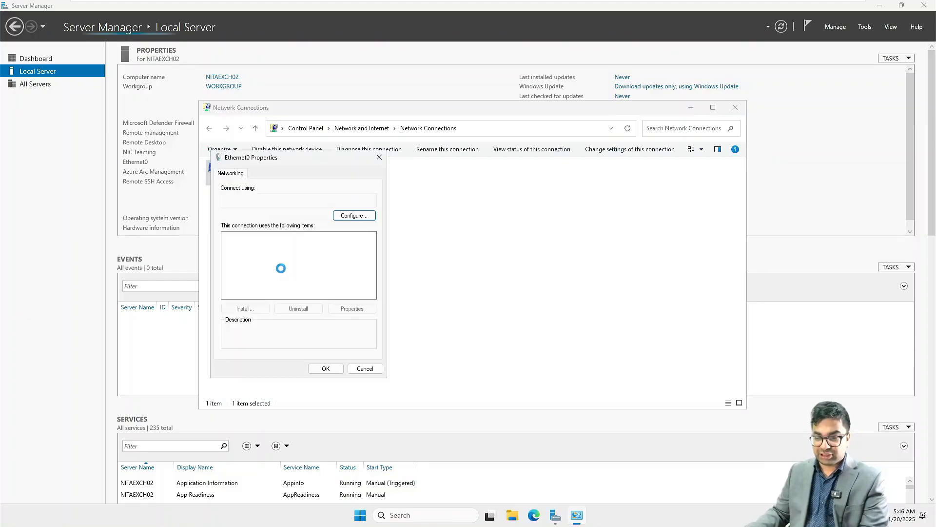
double_click(265, 264)
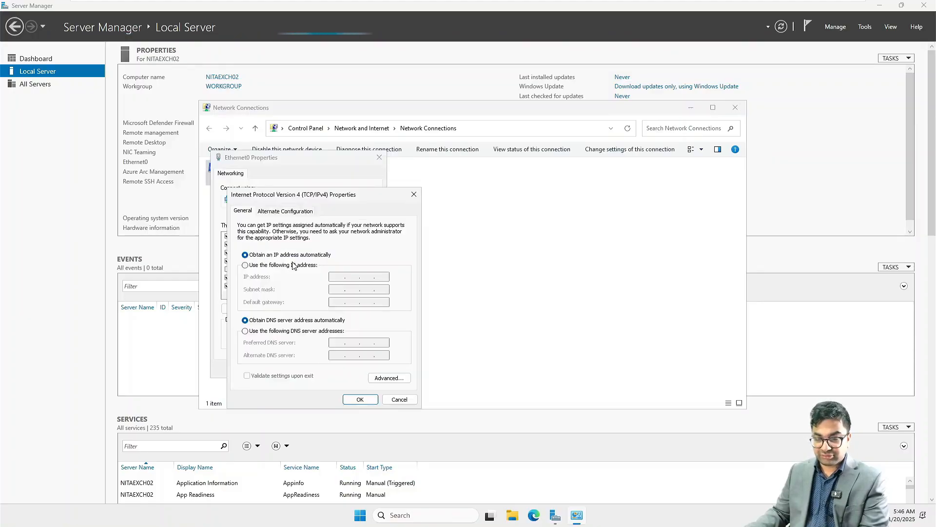
click(287, 266)
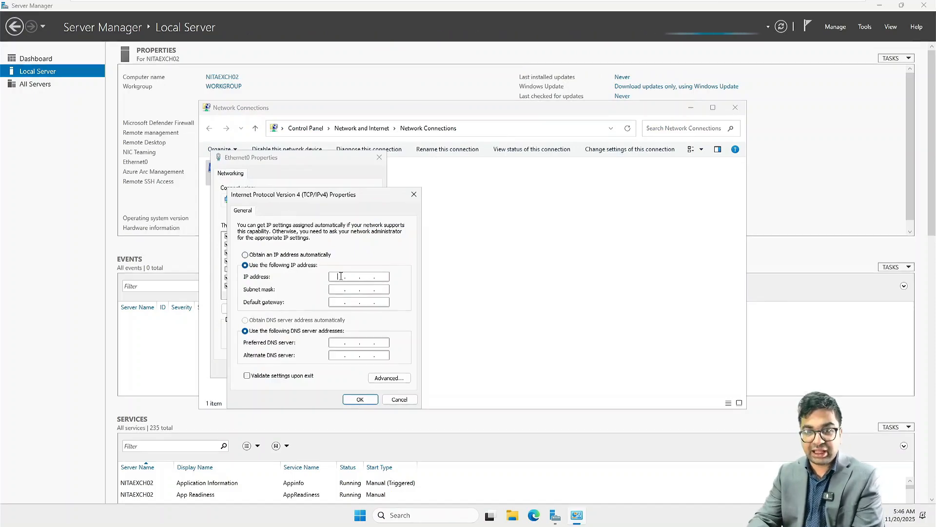
text(172.)
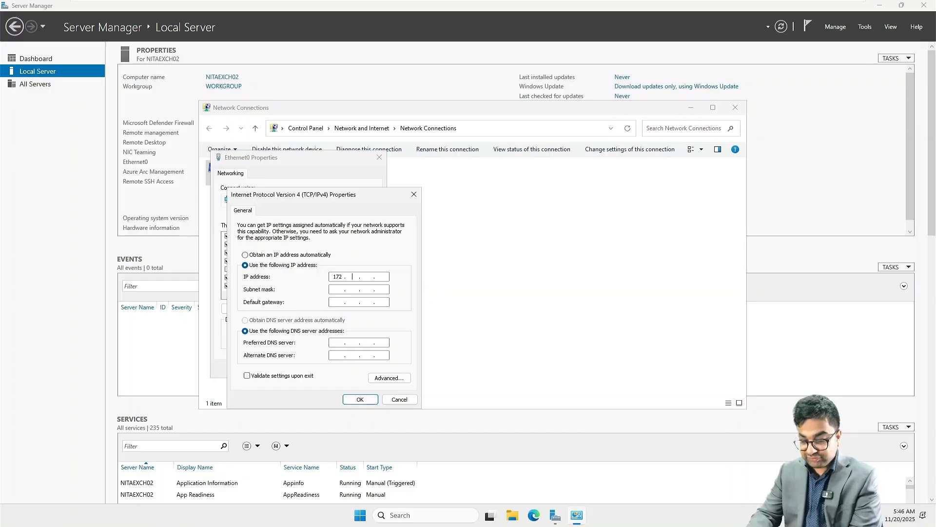
text(16.10.4)
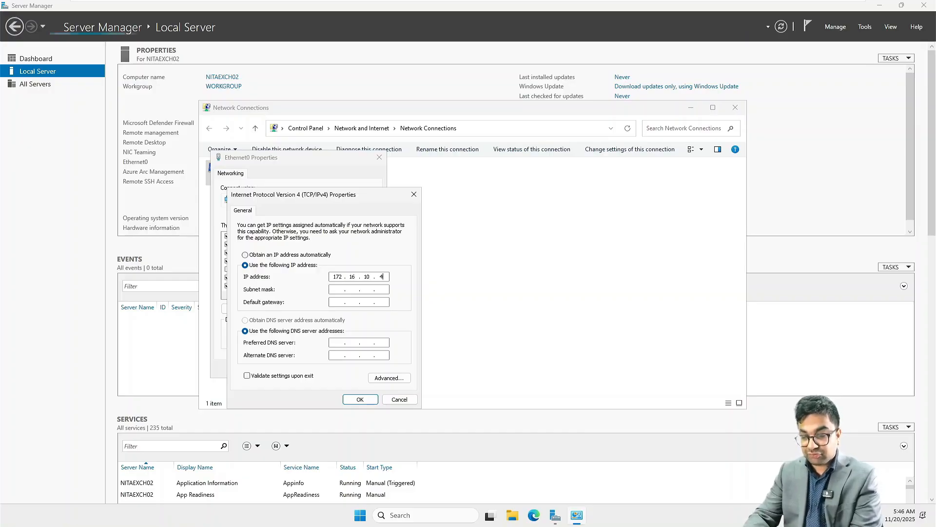
text(0)
key(Tab)
key(Tab)
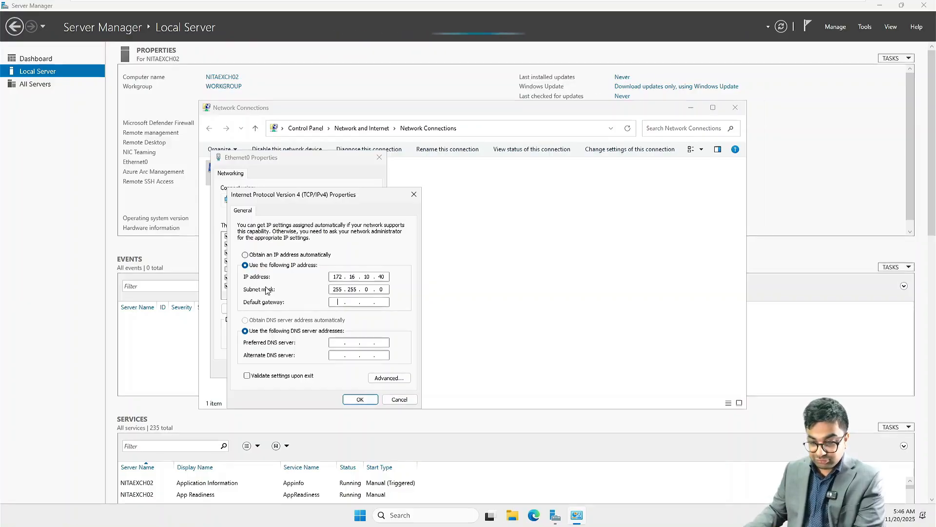
click(368, 289)
key(BackSpace)
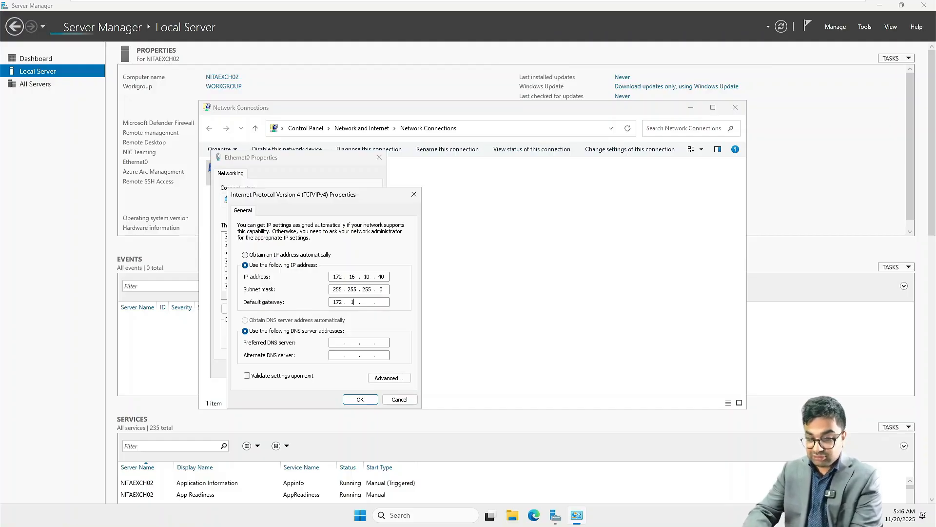
text(.10.1)
key(Tab)
key(Tab)
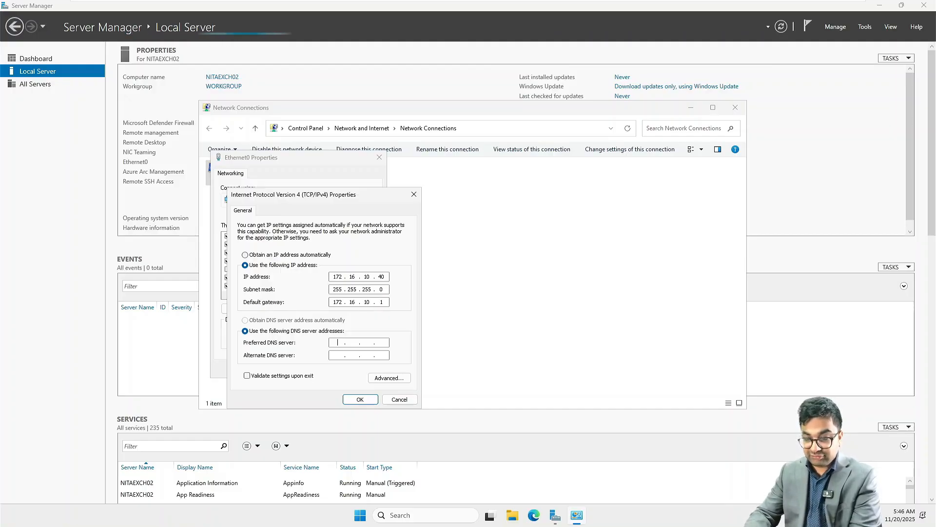
text(172.16.10.)
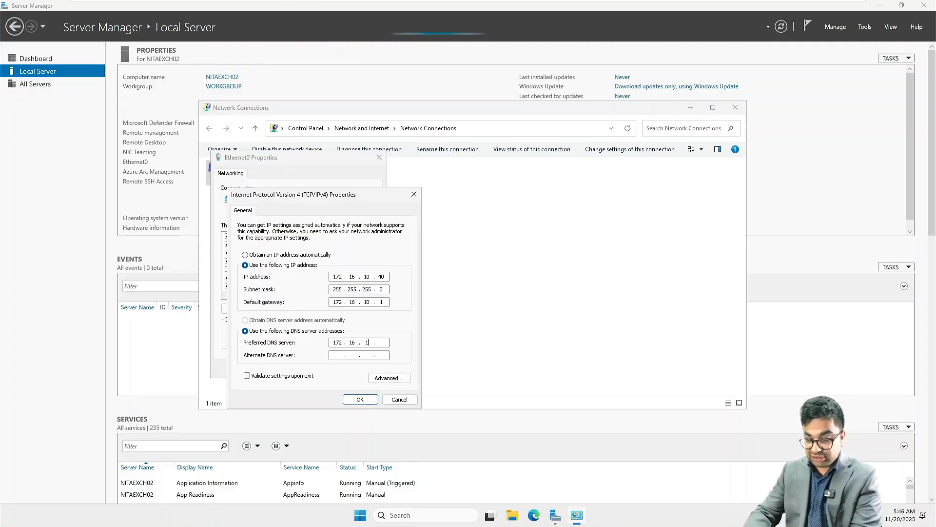
text(20)
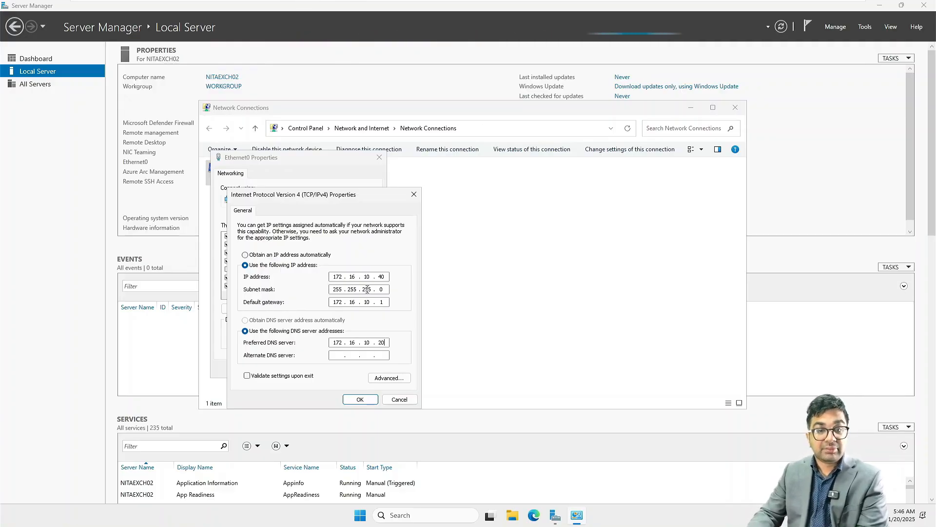
key(Return)
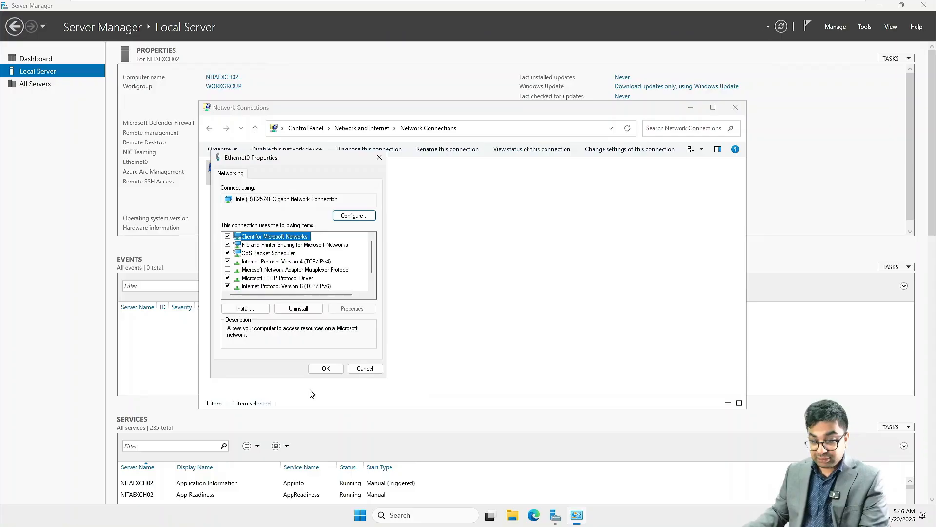
Close the adapter windows and launch Windows Defender Firewall with Advanced Security from Tools.
click(327, 368)
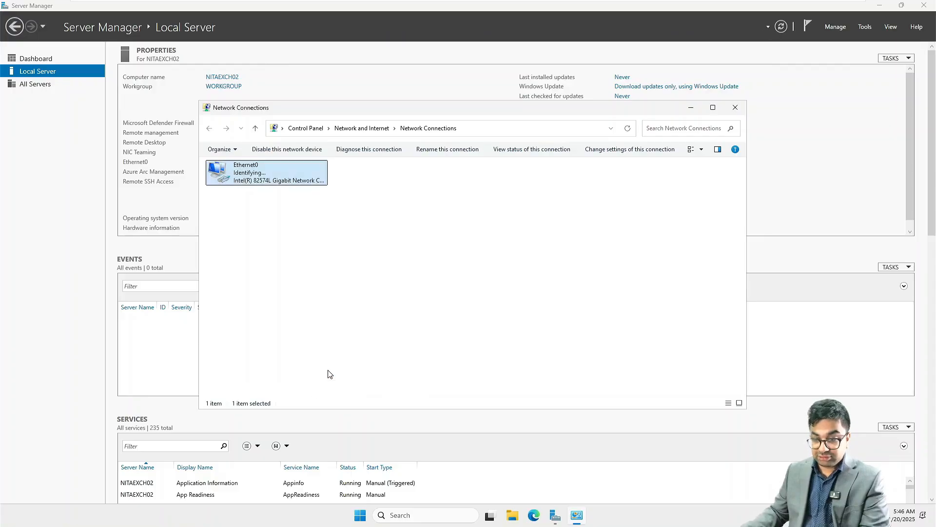
click(735, 108)
click(865, 27)
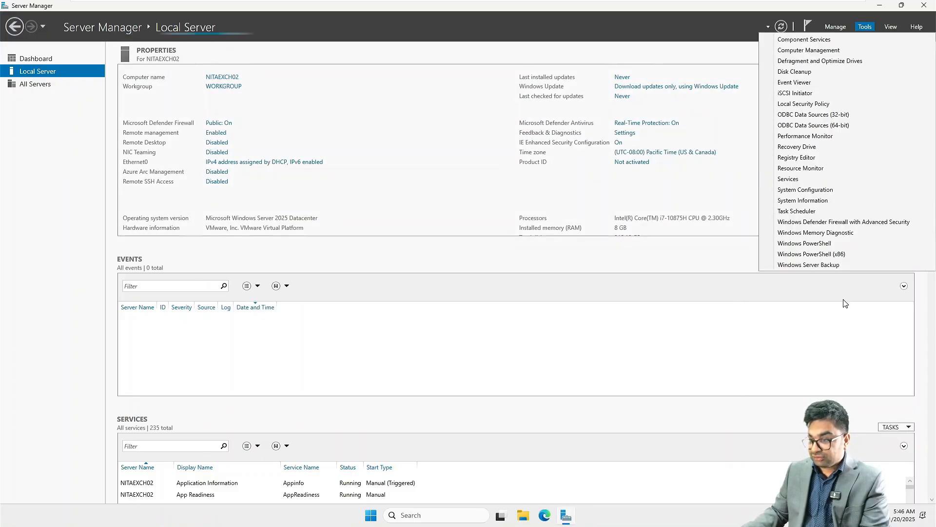
click(835, 223)
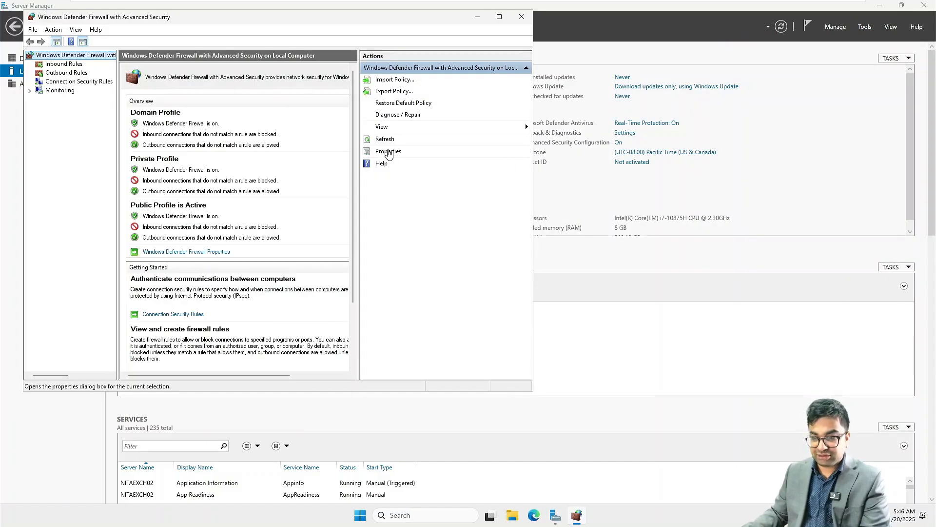
Set Firewall state to Off on the Domain, Private and Public tabs, apply, and close the console.
click(389, 151)
click(298, 150)
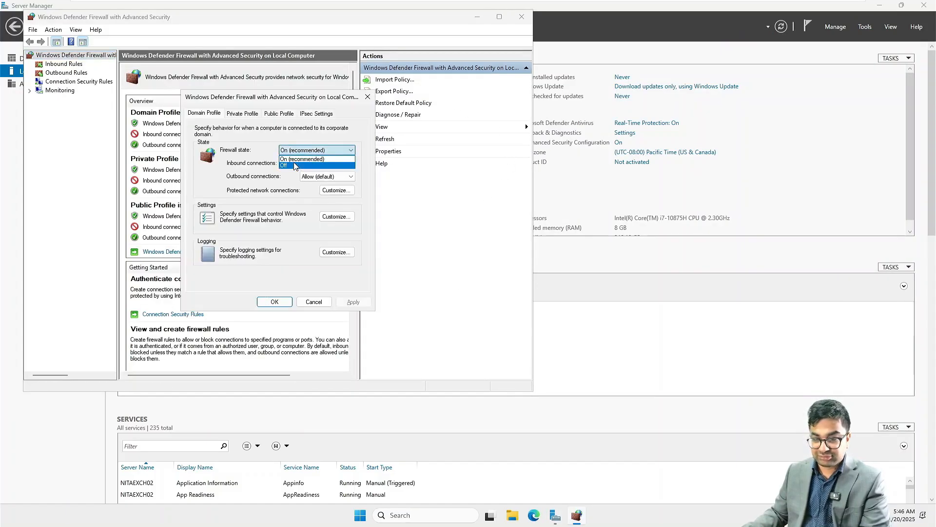
click(293, 165)
click(242, 114)
click(295, 150)
click(290, 166)
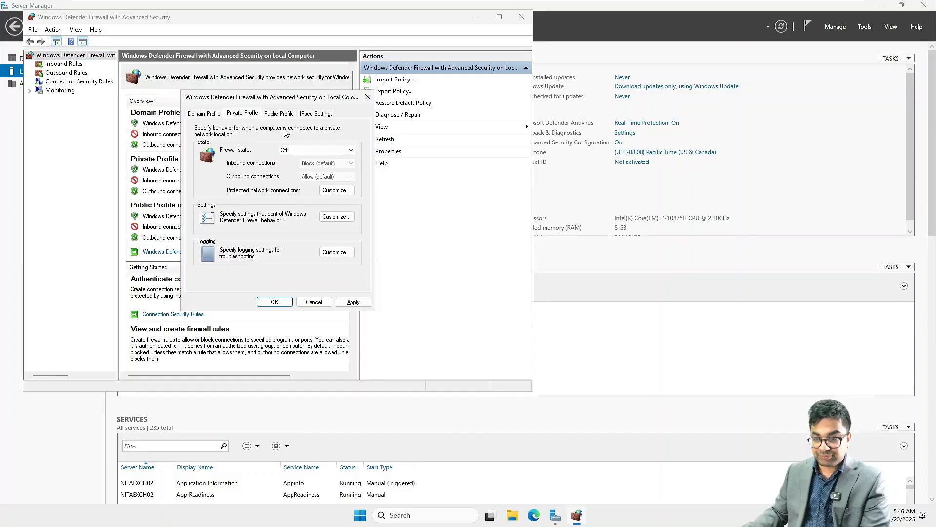
click(279, 113)
click(297, 150)
click(288, 164)
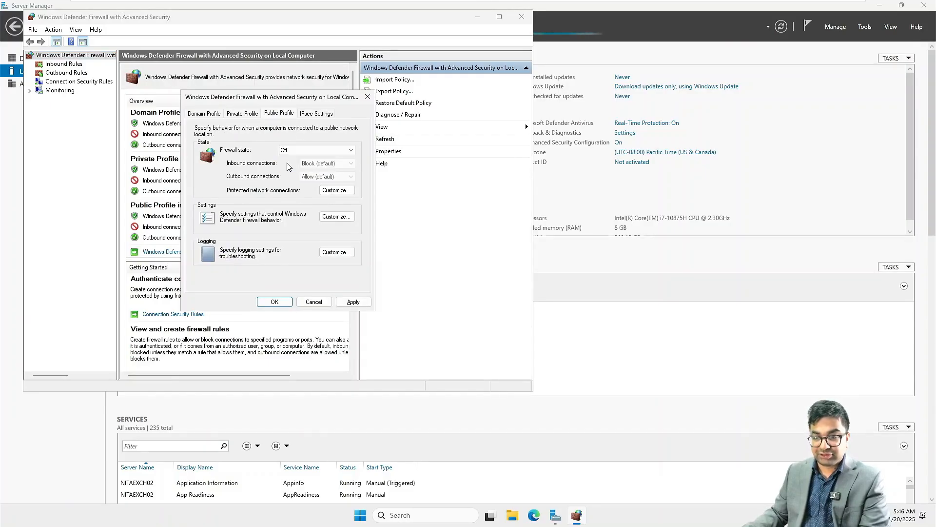
click(351, 302)
click(285, 304)
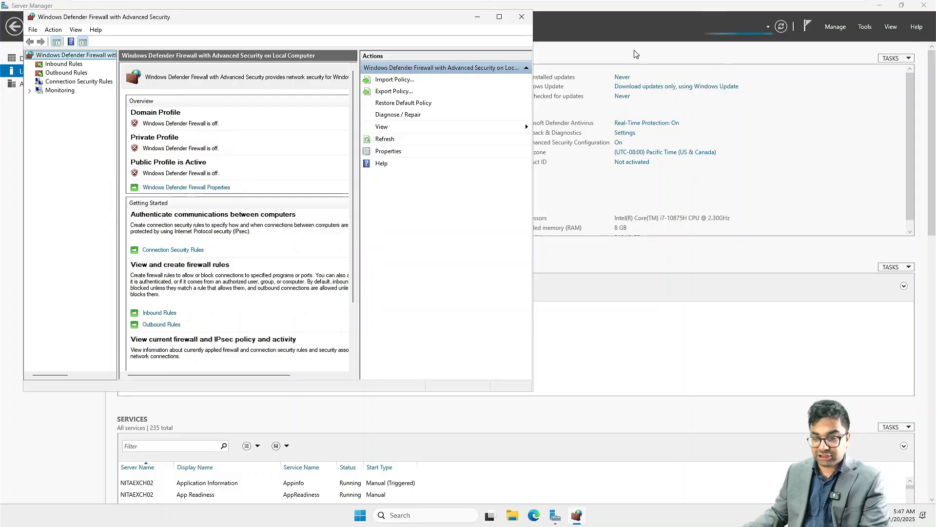
click(522, 17)
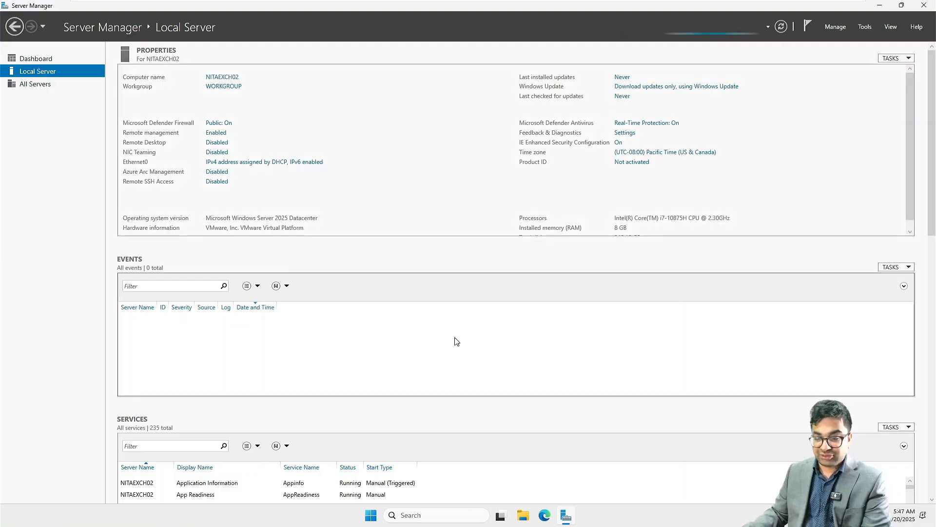
Point NITAEXCH02's CD/DVD (SATA) drive at C:\Labs\Miscellaneous\Apps.iso in the VM settings.
click(531, 523)
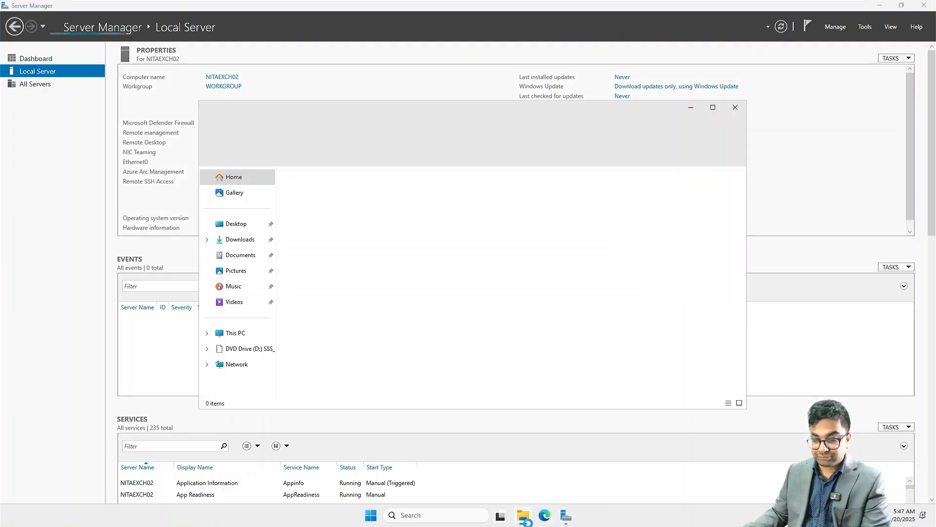
click(742, 105)
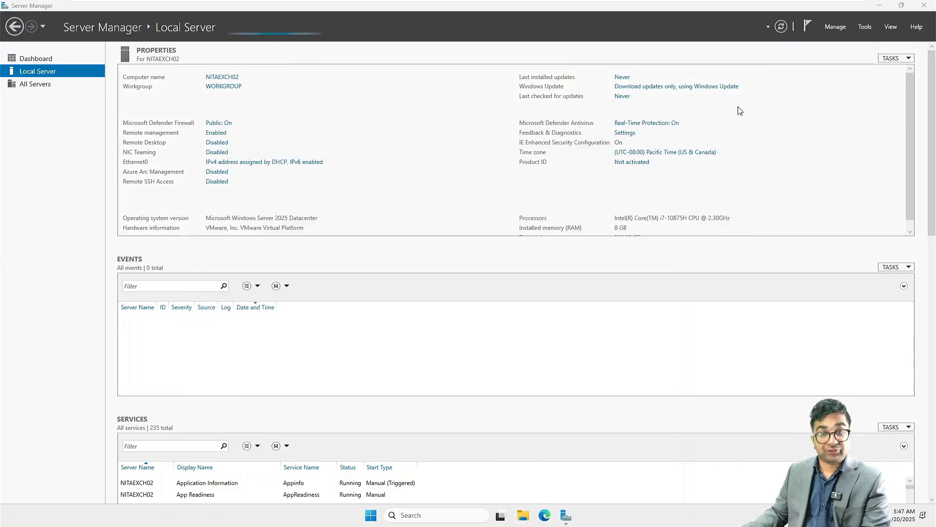
right_click(733, 14)
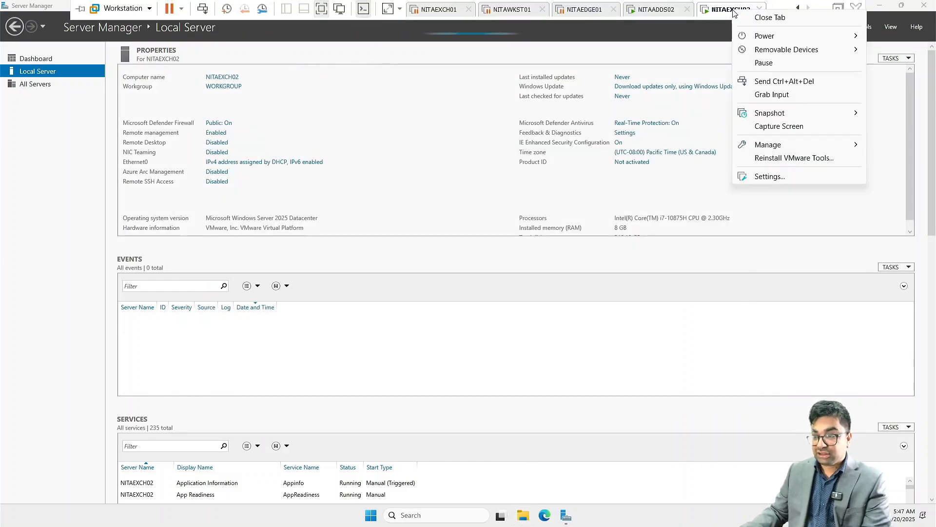
click(775, 176)
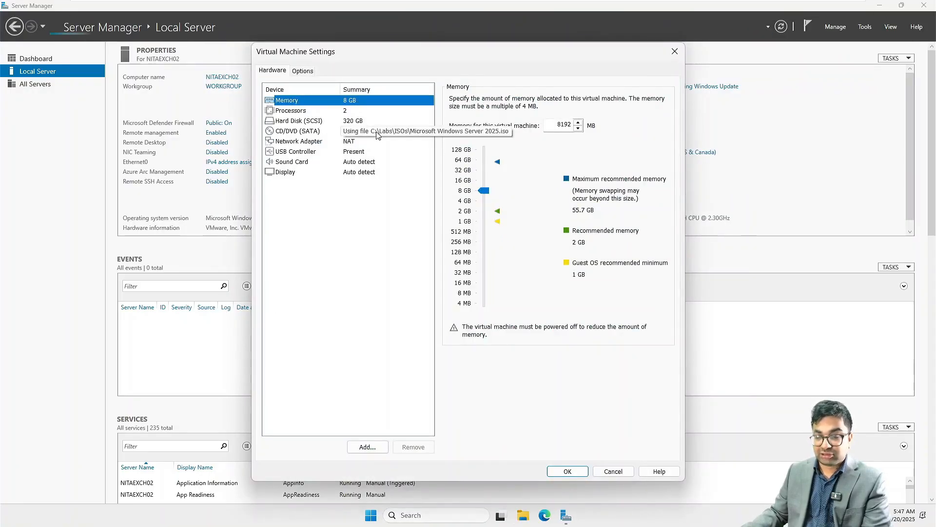
click(378, 135)
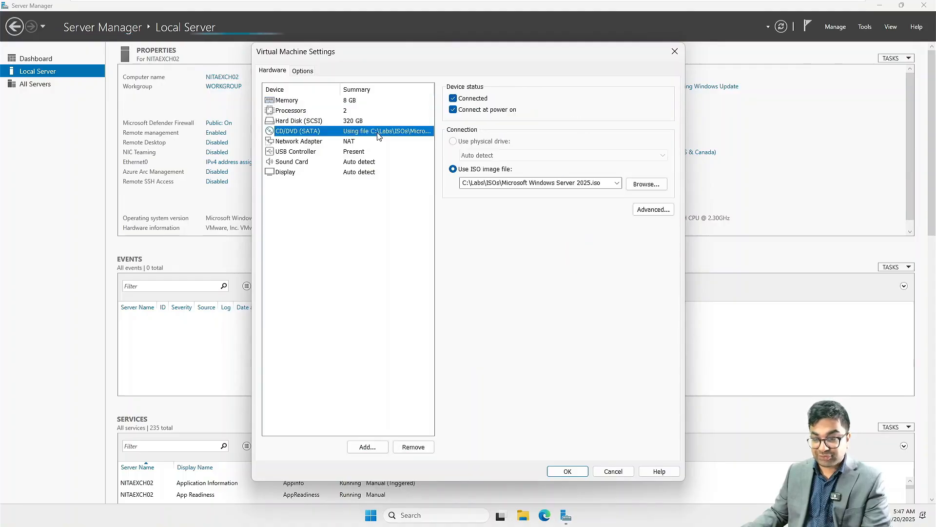
click(616, 183)
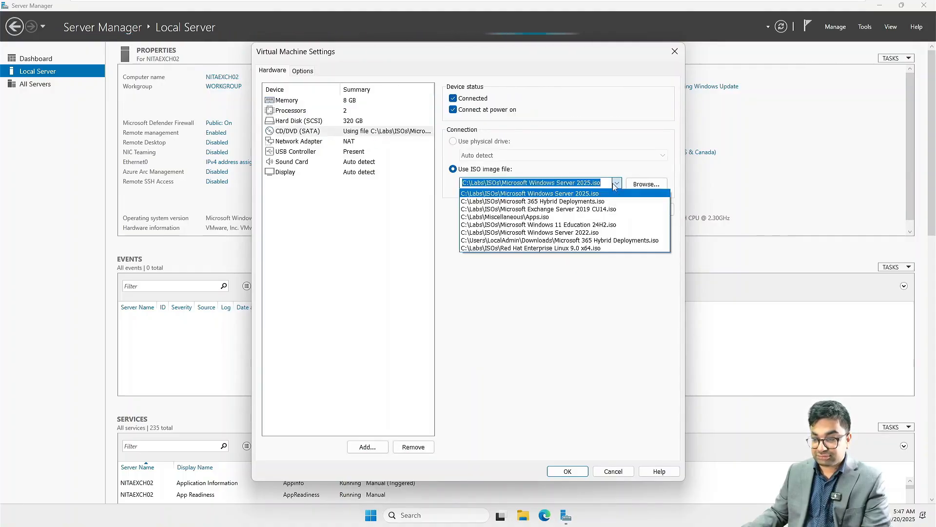
click(558, 218)
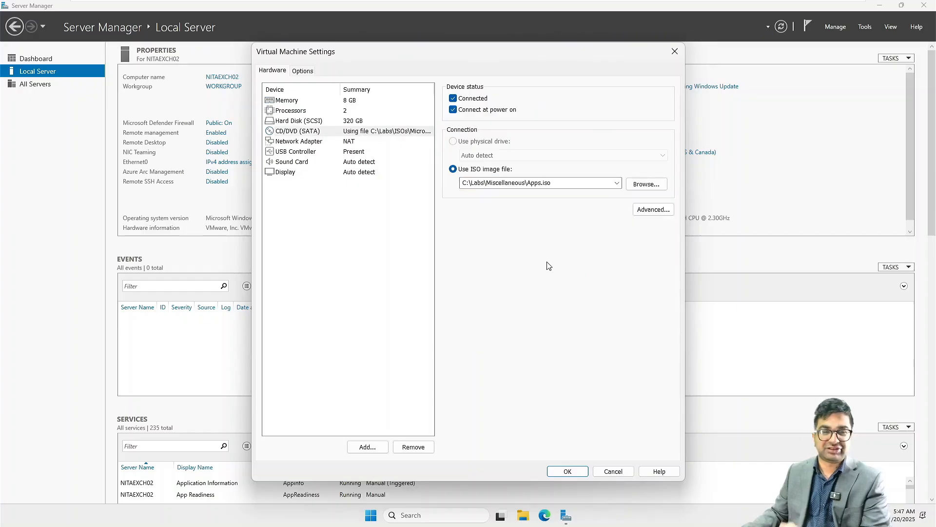
click(566, 471)
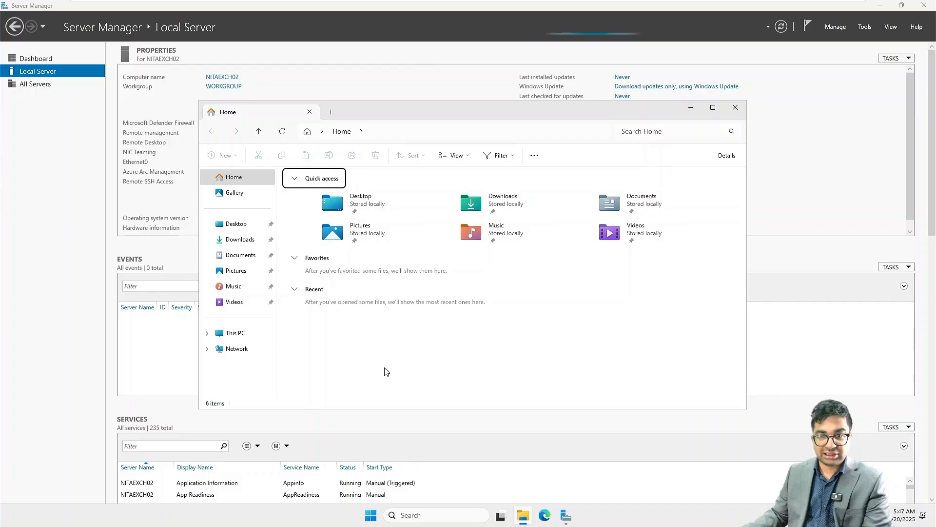
Run the Chrome 109.0.5414.120 installer from DVD Drive (D:) > Google Chrome, then close Chrome and Explorer.
click(240, 333)
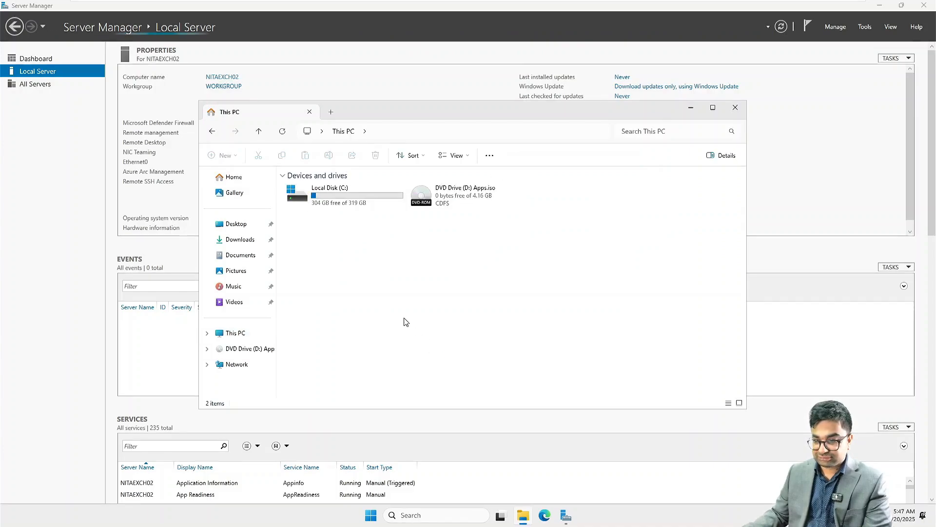
double_click(472, 211)
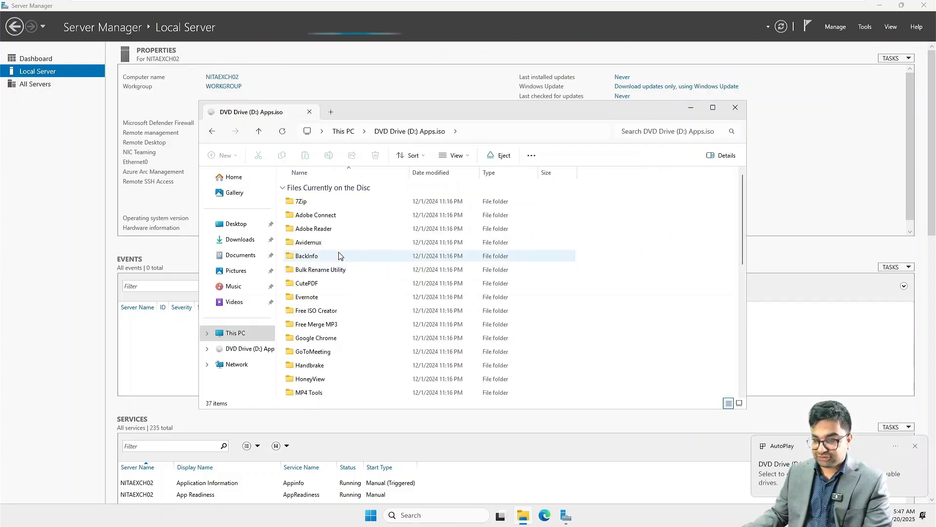
double_click(317, 338)
click(320, 231)
double_click(320, 229)
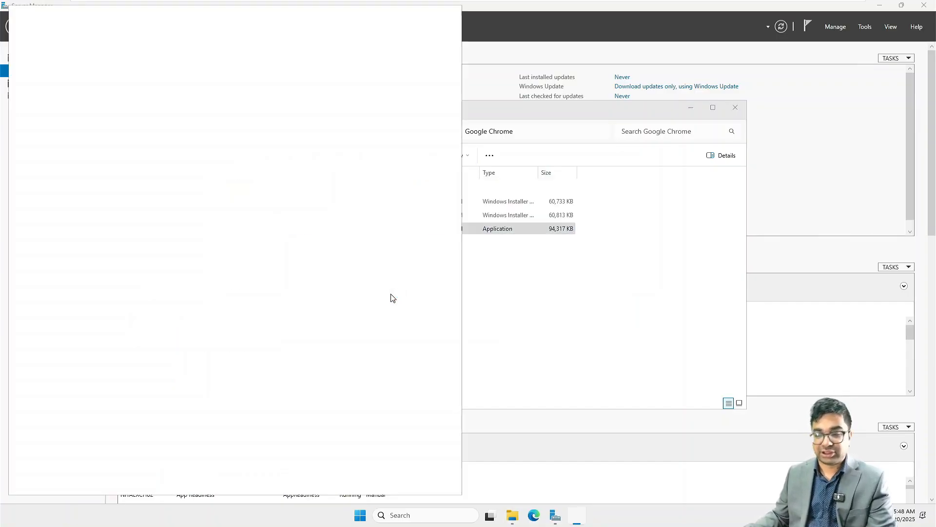
click(451, 11)
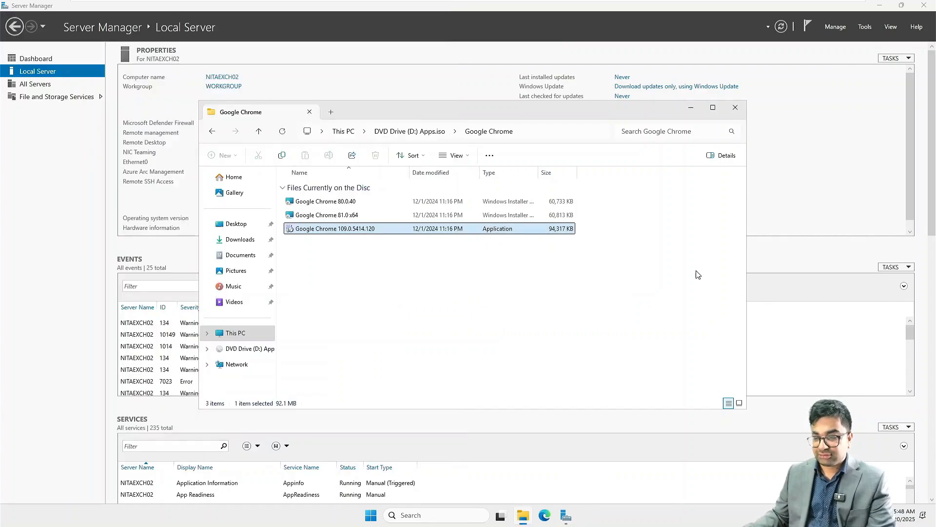
click(736, 107)
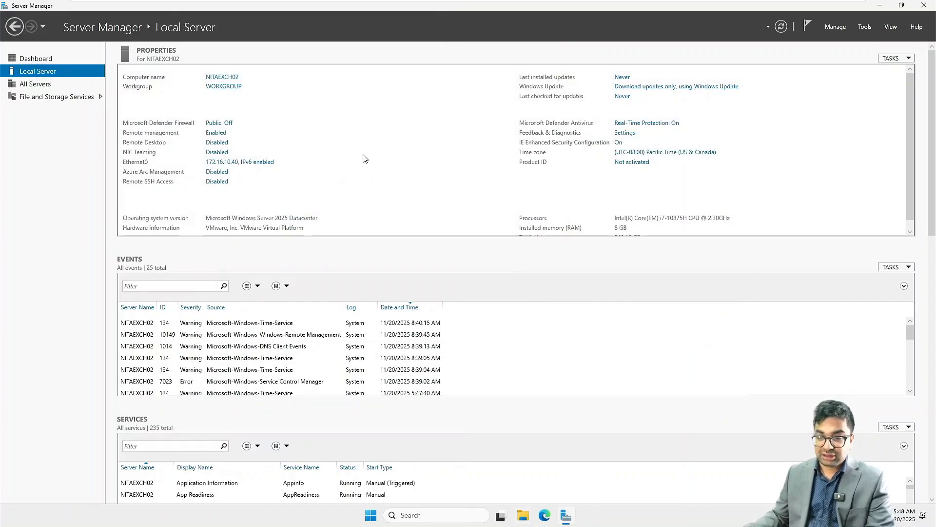
Open the computer name change dialog, then cancel out of System Properties without changes.
click(219, 88)
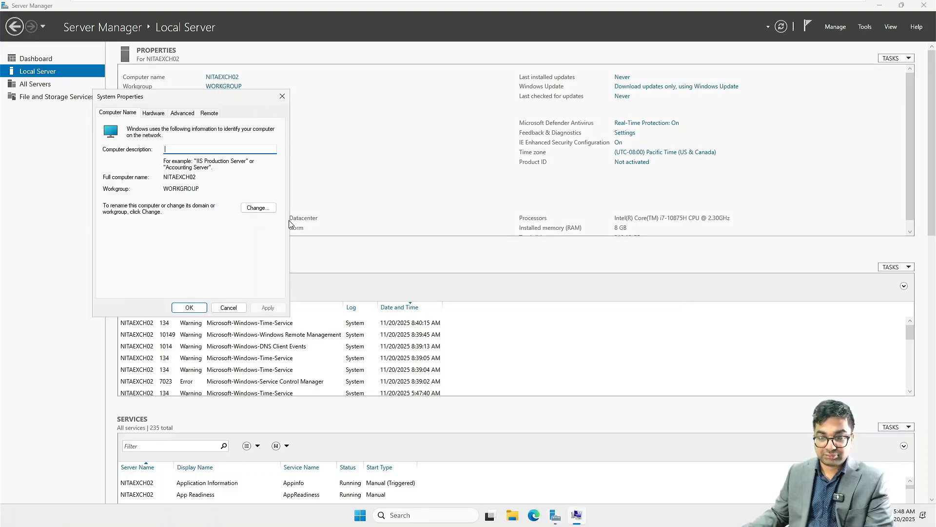
click(258, 208)
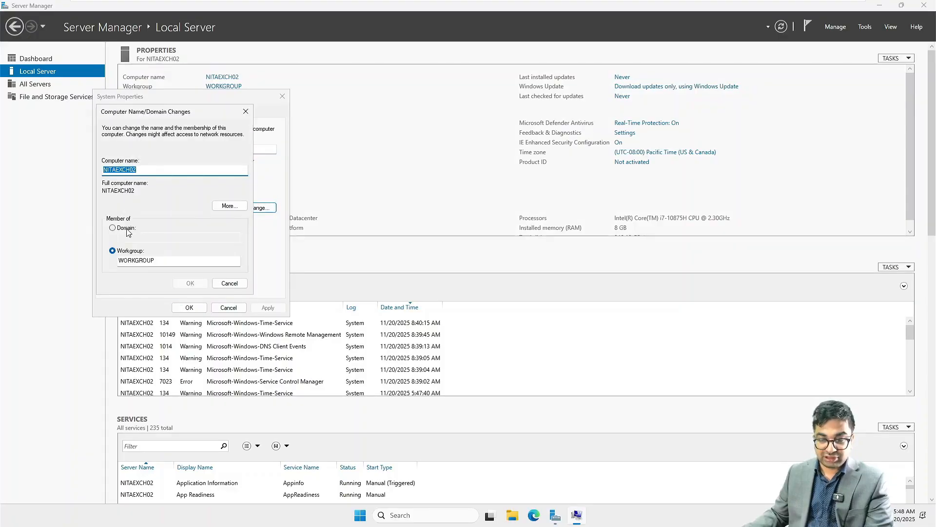
click(229, 283)
click(228, 307)
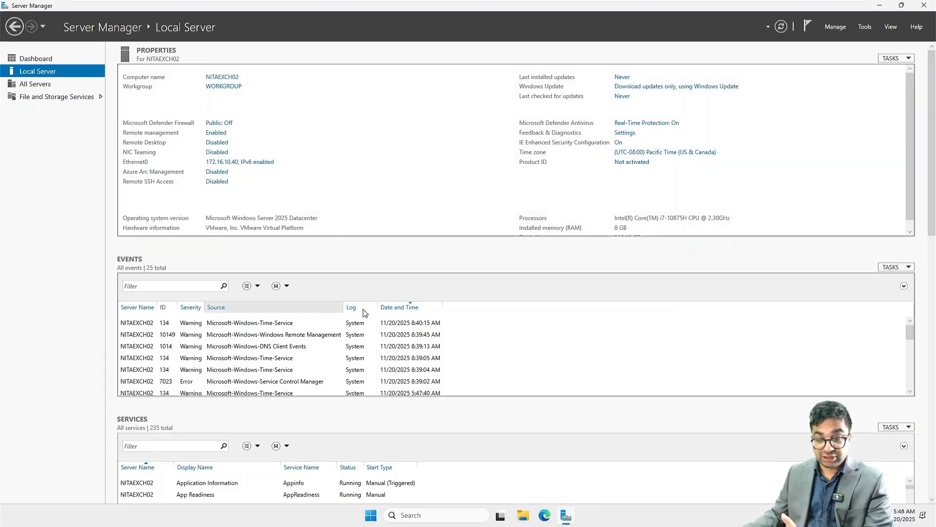
Open This PC's Properties from File Explorer and go to the Domain or workgroup settings.
click(523, 515)
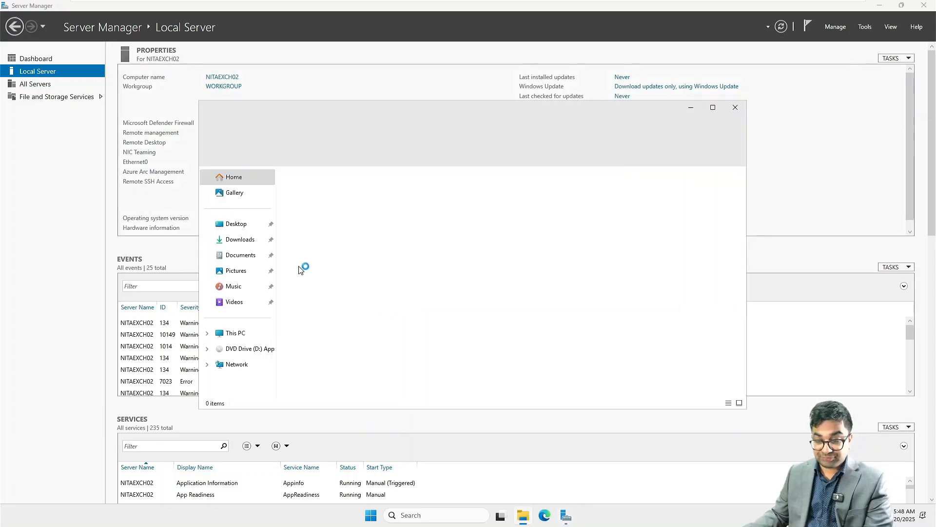
right_click(239, 334)
click(283, 304)
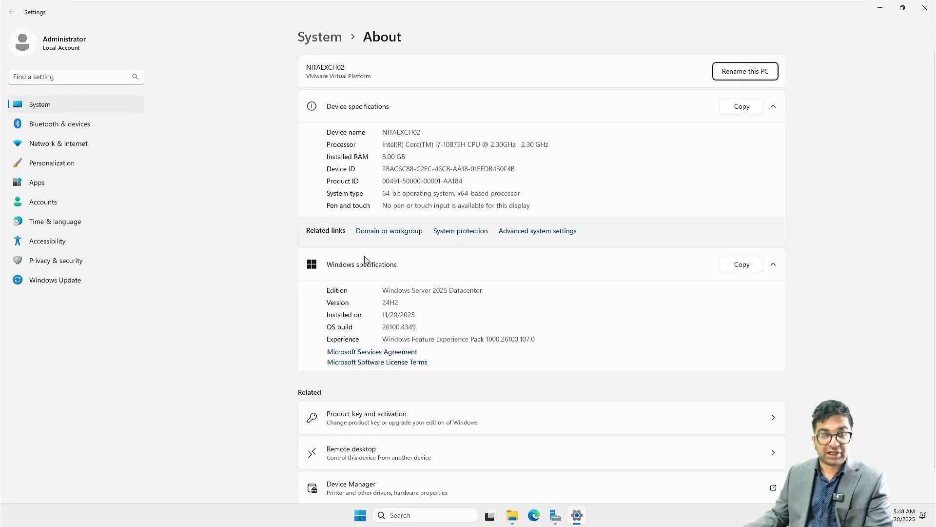
click(378, 231)
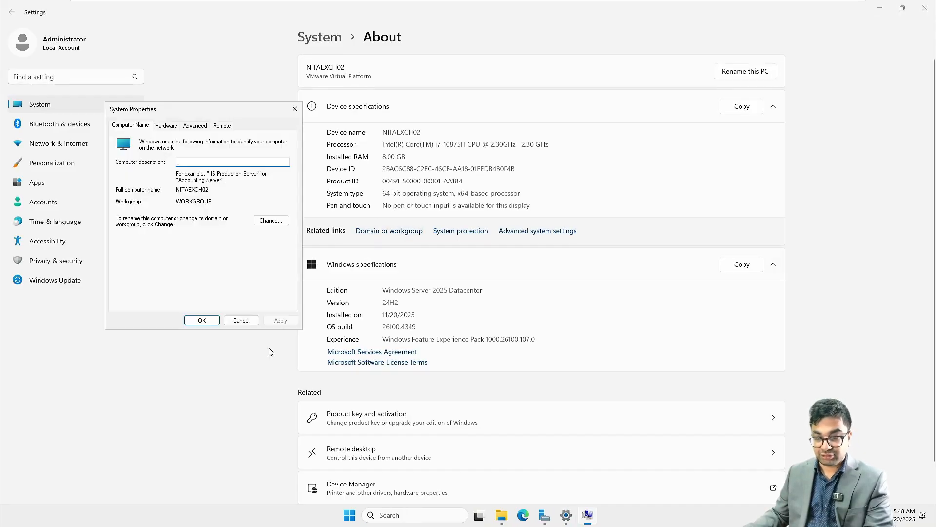
Change the server's membership from workgroup to the domain netsoftacademy.com.
click(271, 220)
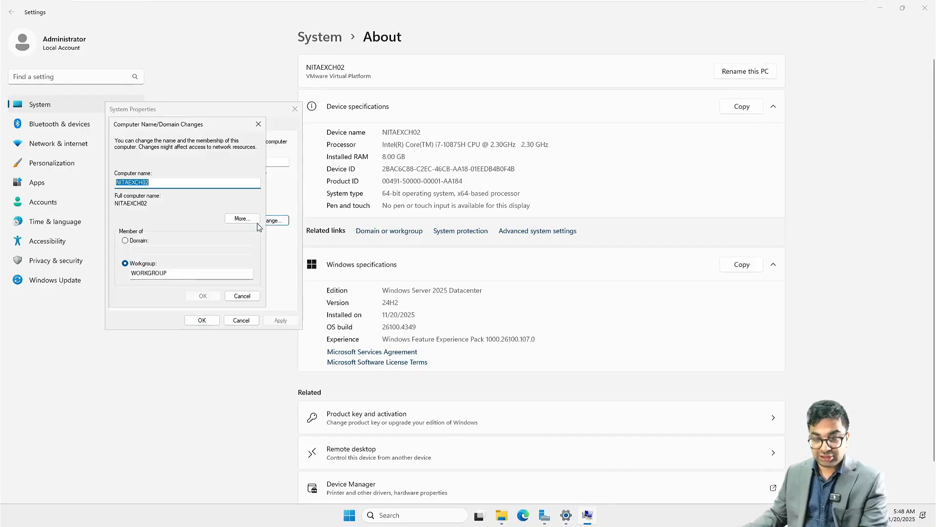
click(125, 240)
click(153, 251)
text(n)
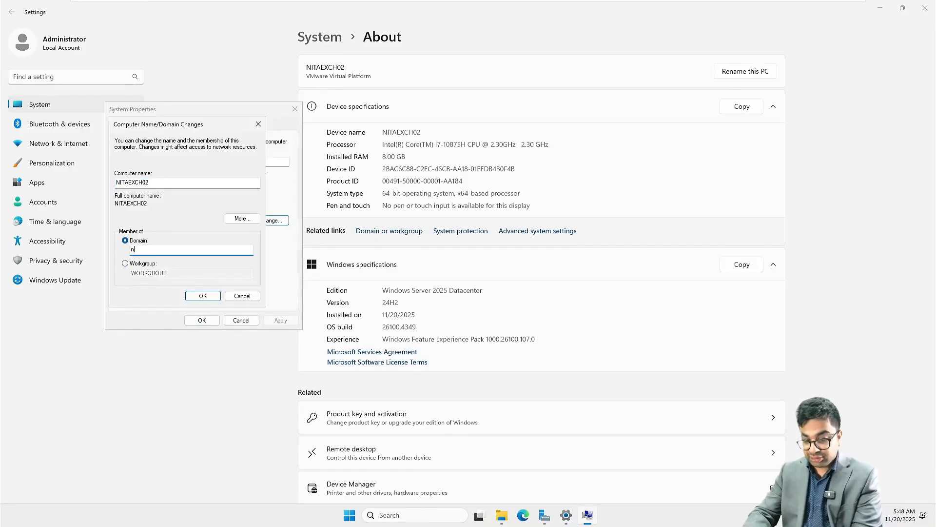
text(etsoftacademy.com)
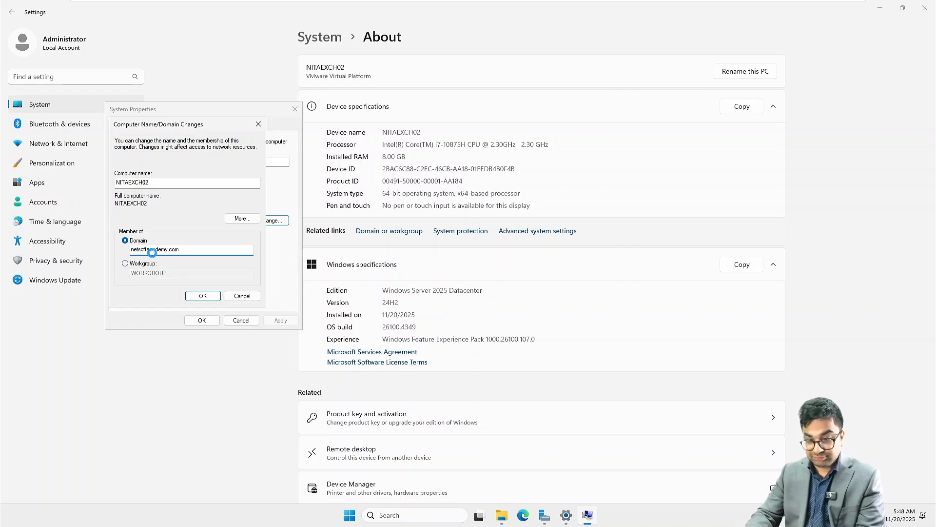
key(Return)
Authenticate as the domain Administrator, accept the welcome and restart notices, and close System Properties.
text(Admin)
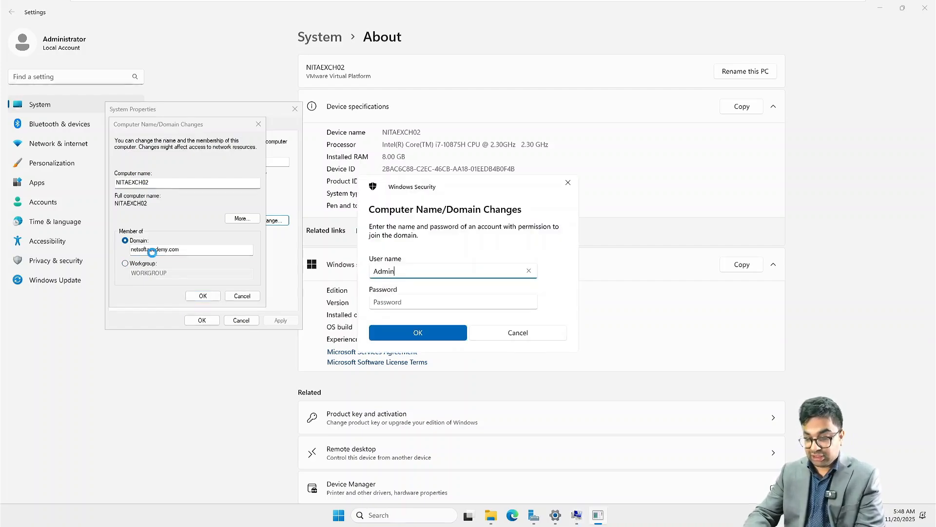
text(istrator)
key(Tab)
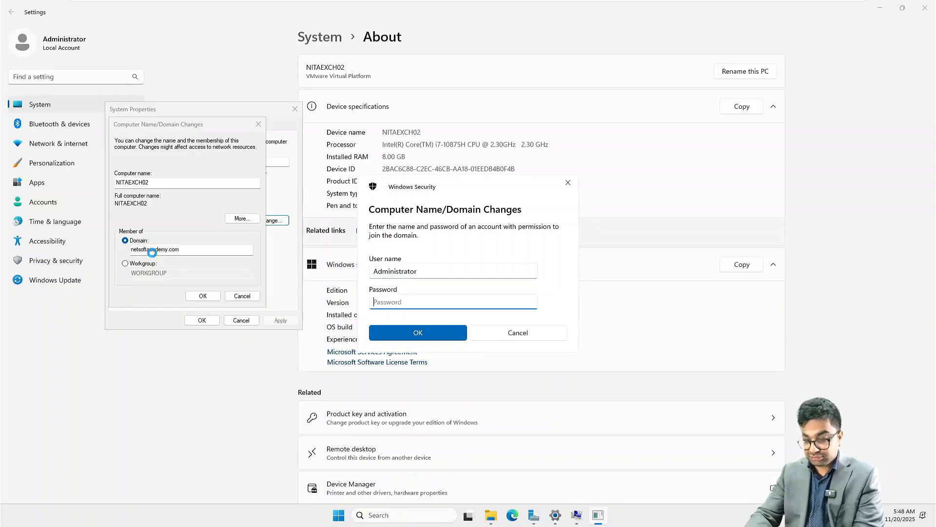
text(P)
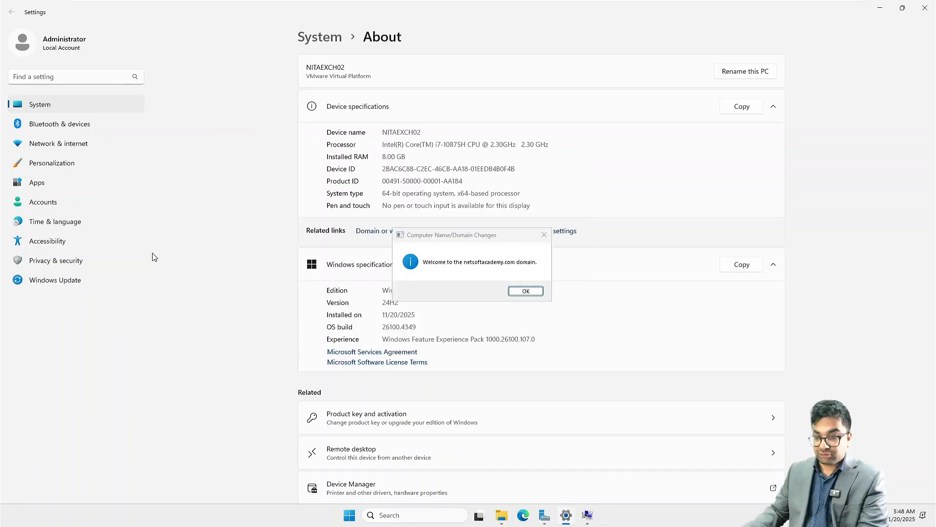
click(534, 296)
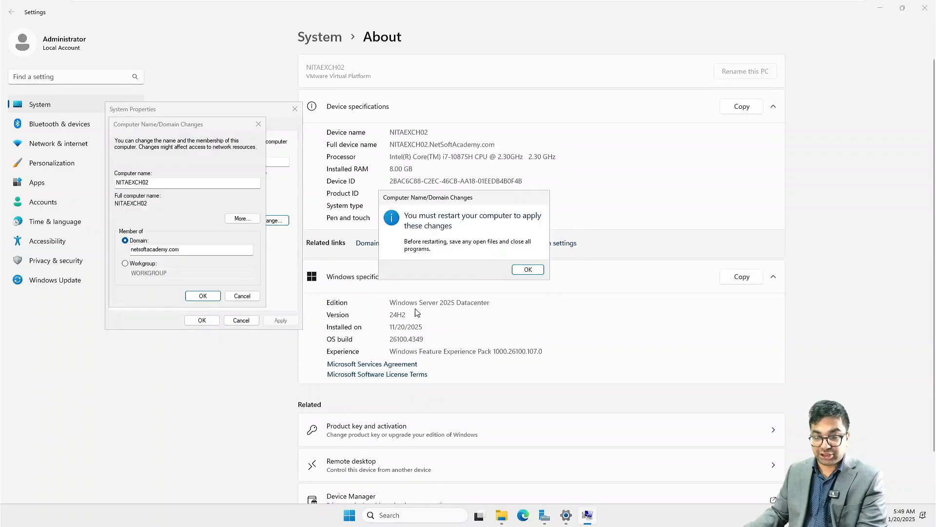
click(517, 272)
click(201, 320)
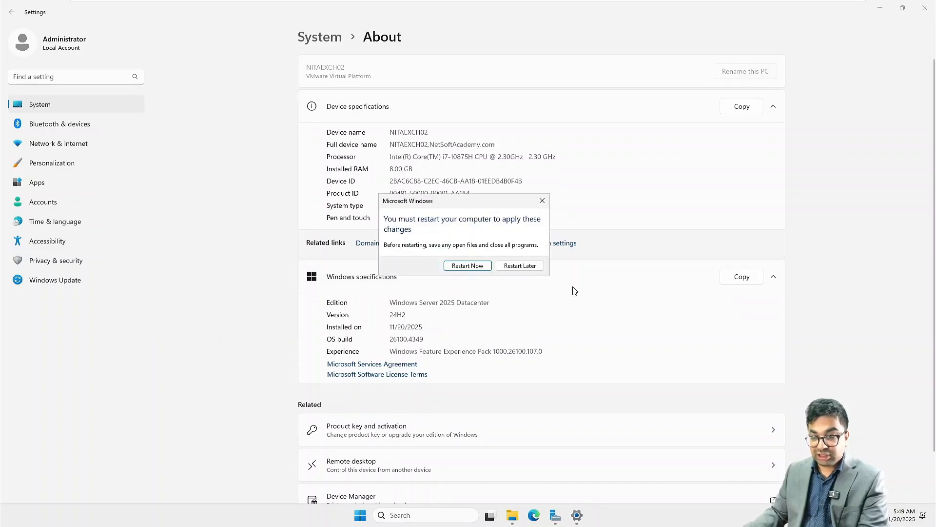
Restart now, then sign in as Other user NETSOFTACADEMY\Administrator with the domain password.
click(479, 266)
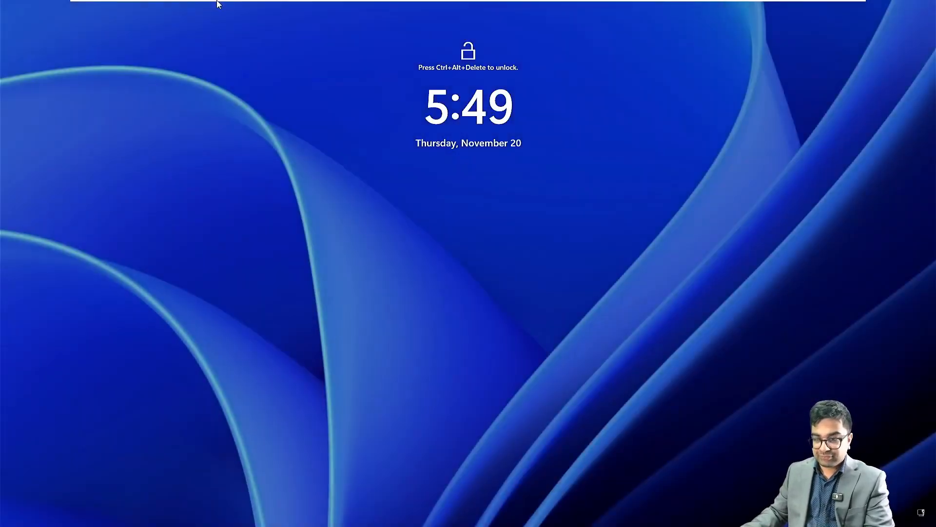
click(204, 10)
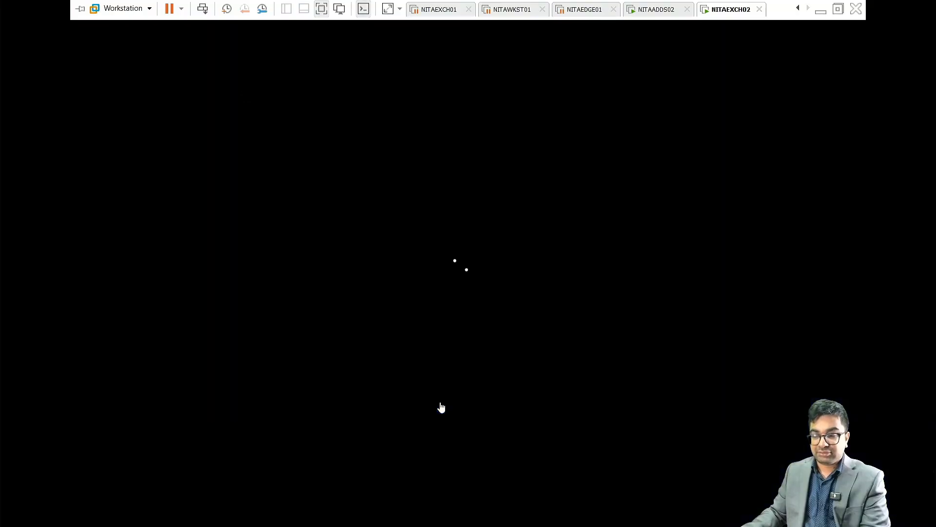
click(74, 500)
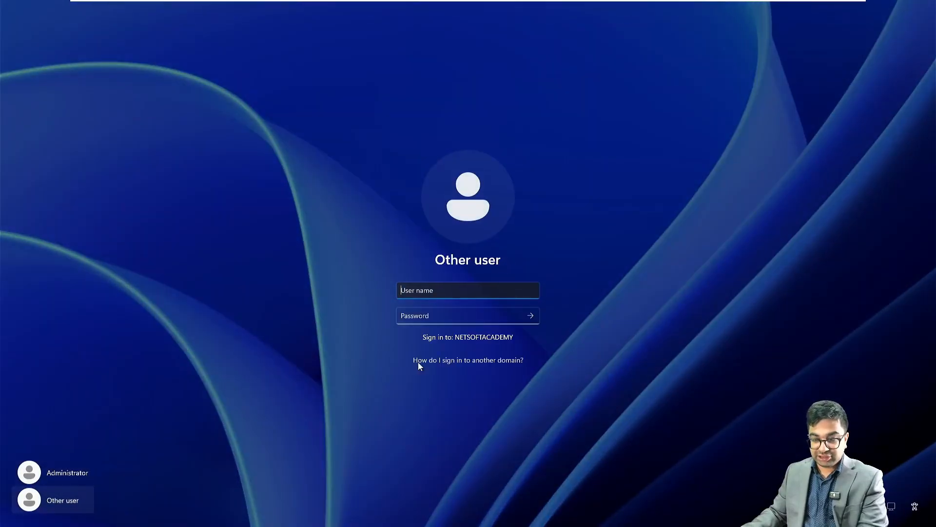
text(NETSOFT)
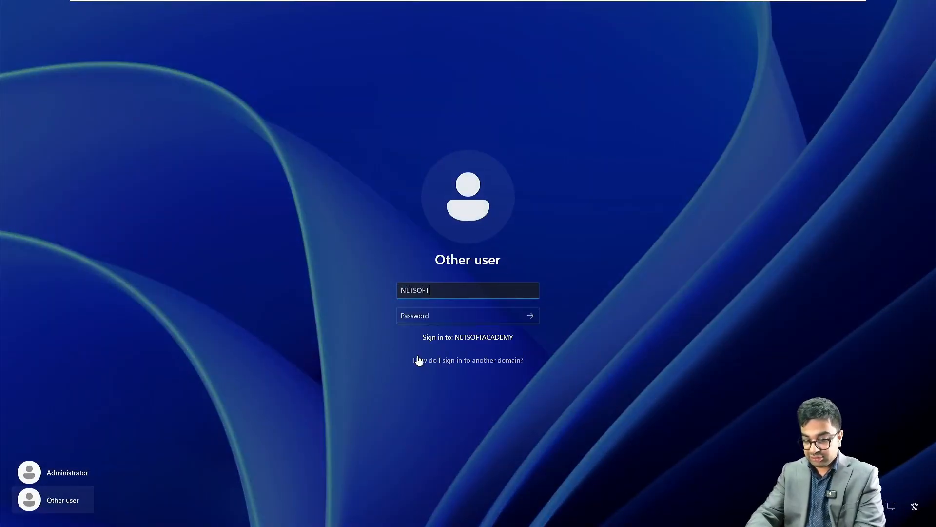
text(ACADEMY\Adminis)
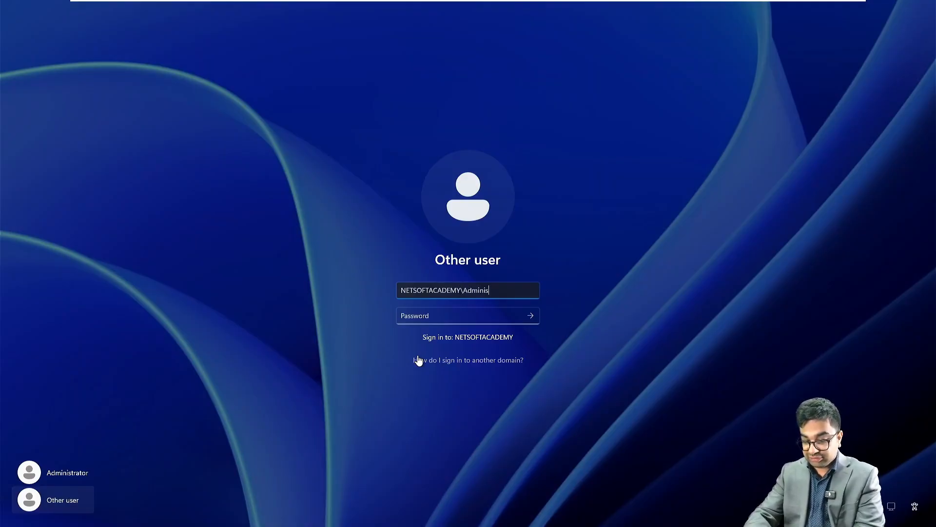
text(trator)
key(Tab)
text(P)
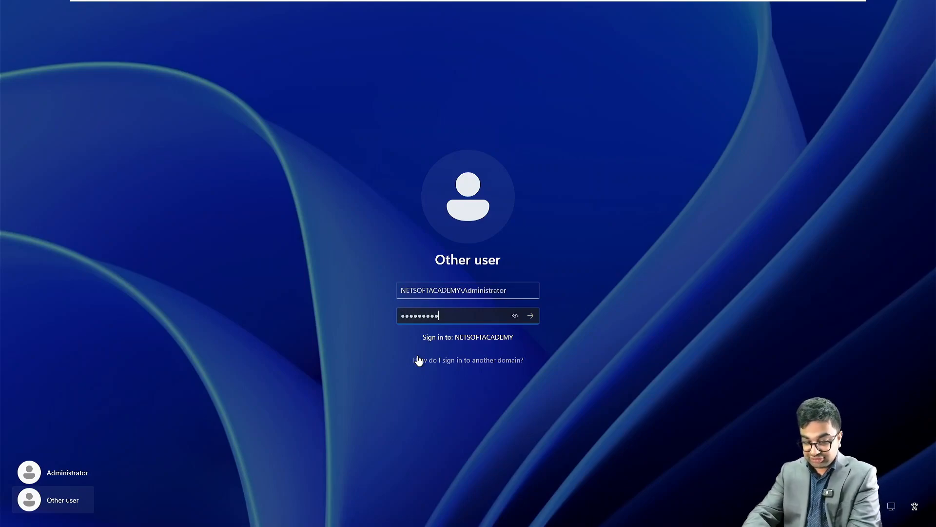
key(Return)
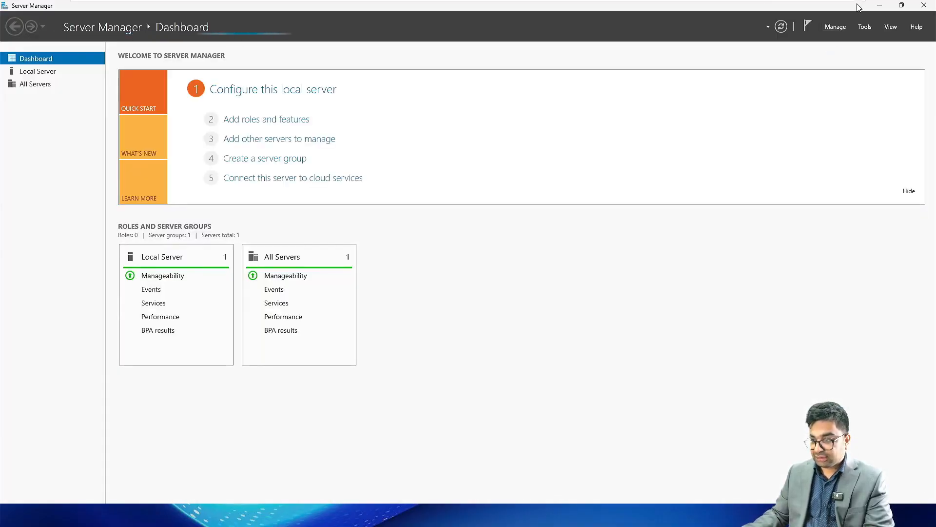
Pick (UTC-05:00) Eastern Time (US & Canada) under Settings > Time & language > Date & time.
click(879, 6)
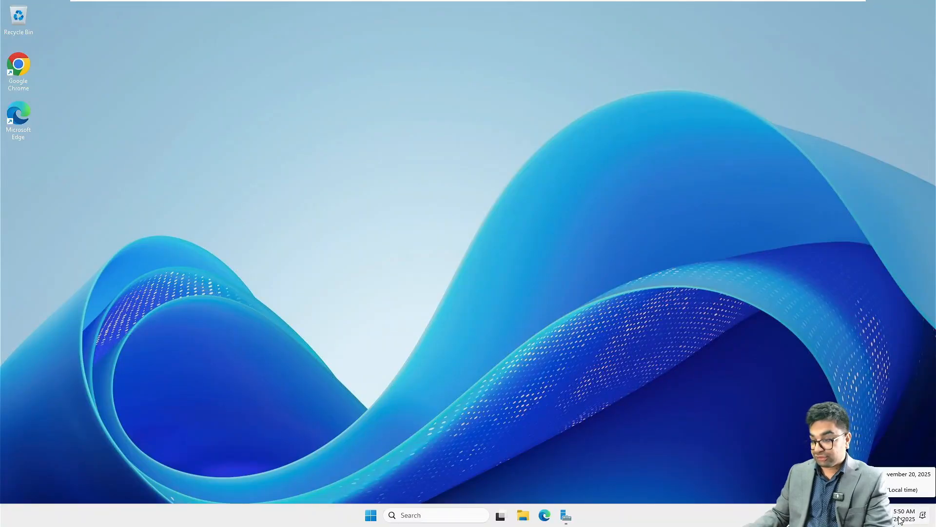
click(370, 515)
click(443, 233)
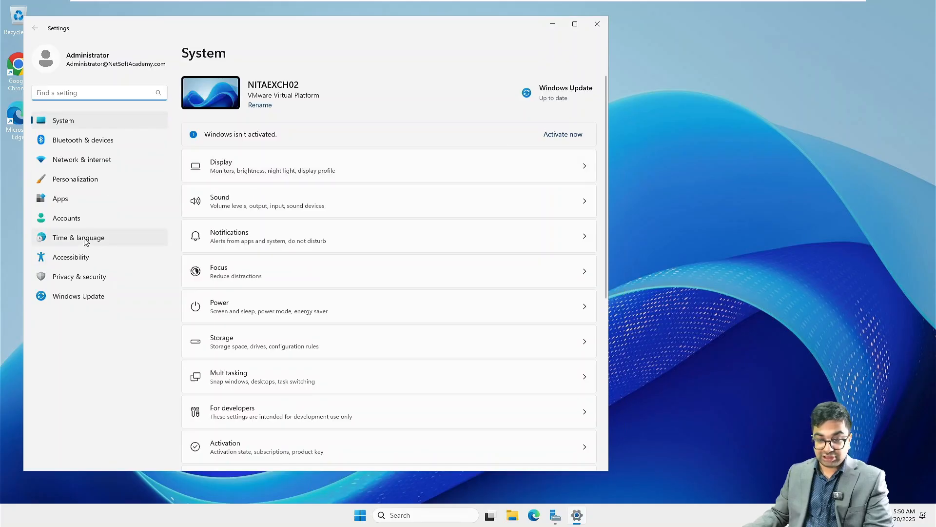
click(84, 241)
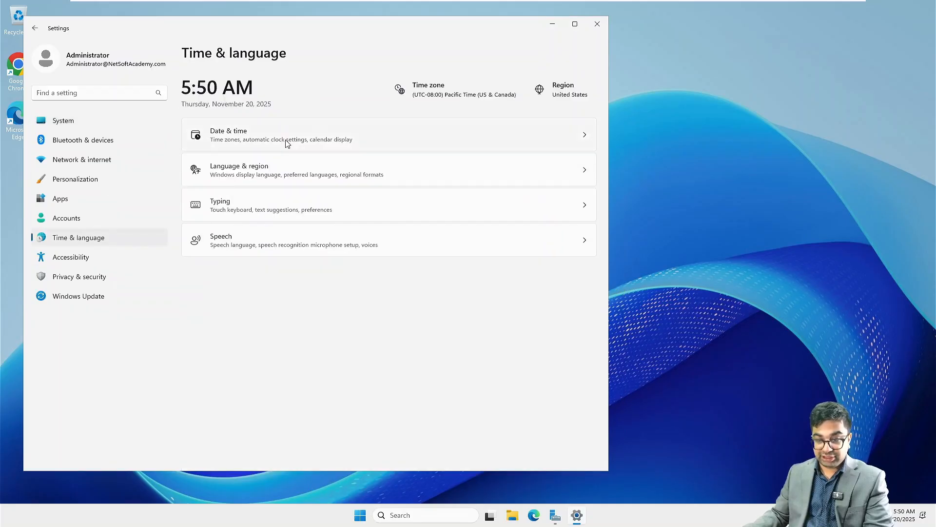
click(287, 144)
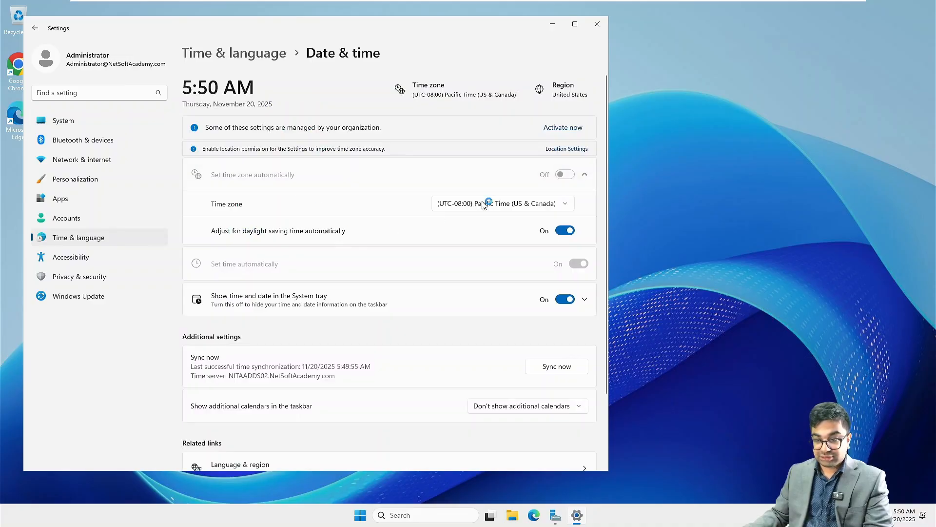
click(483, 203)
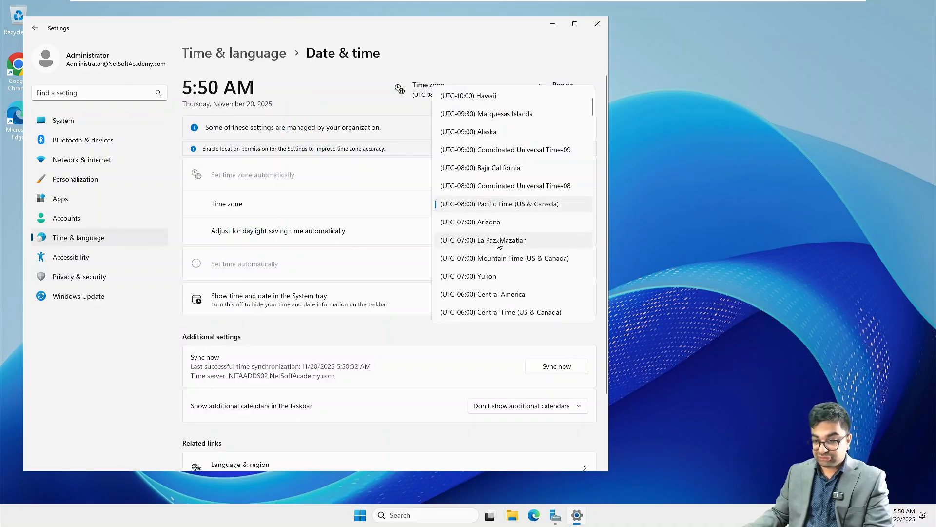
scroll(511, 305, down, 4)
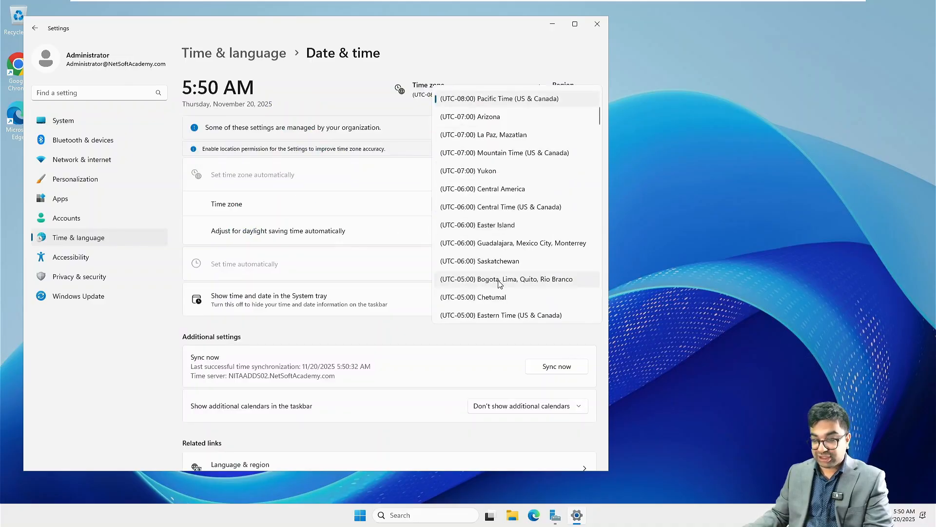
click(502, 315)
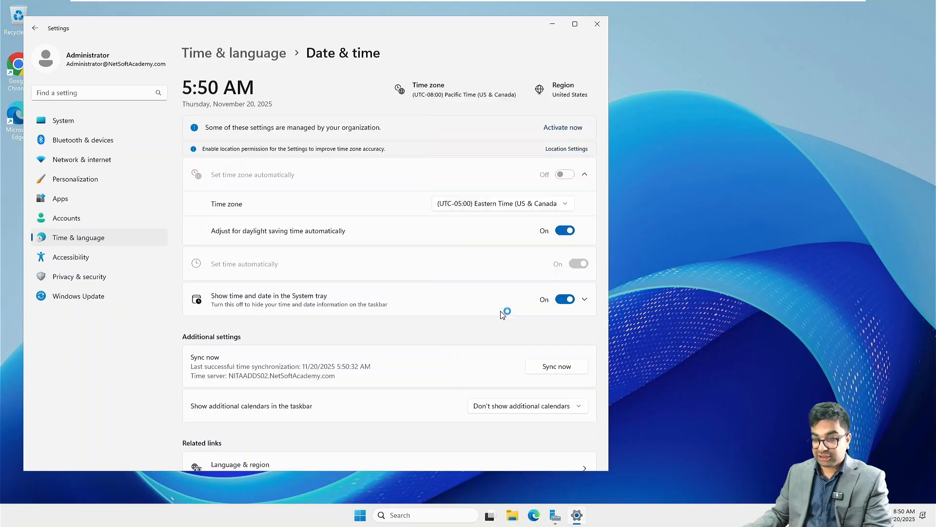
click(597, 23)
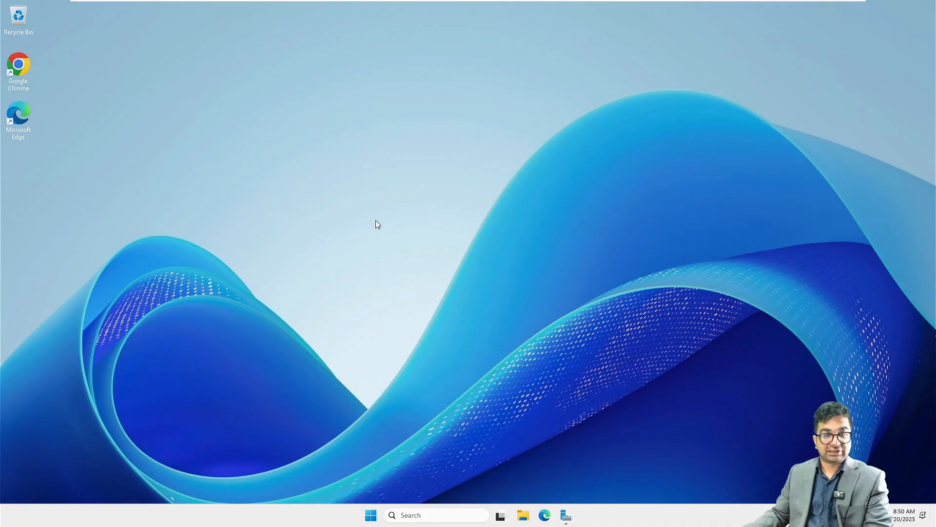